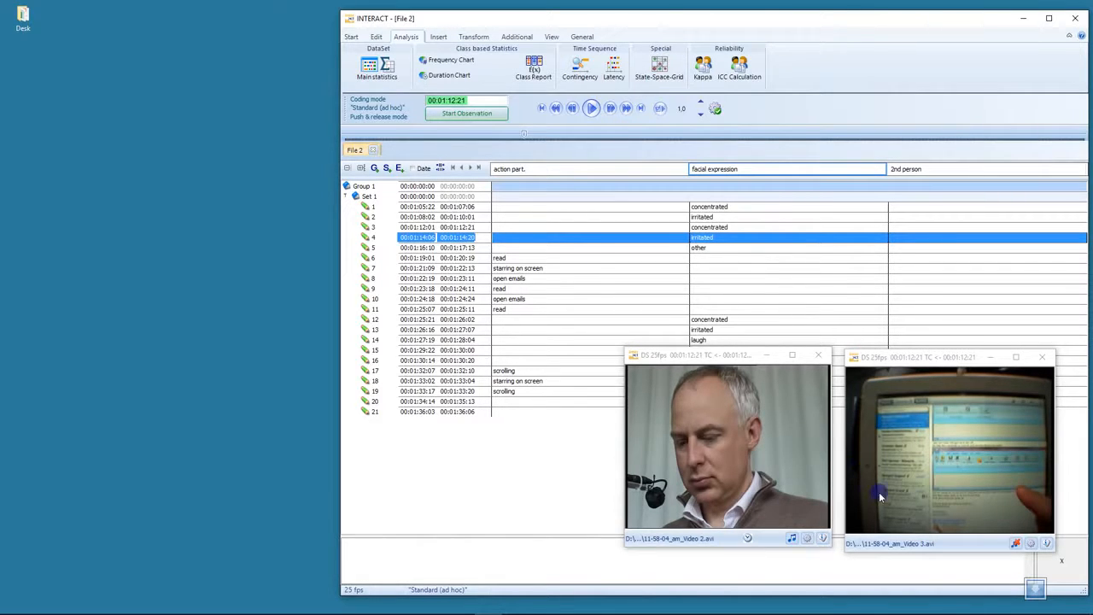
- Show all action part. and facial expression codes in a time line chart, examine the facial expression events, and close the chart
{"action": "left_click", "coordinate": [392, 69]}
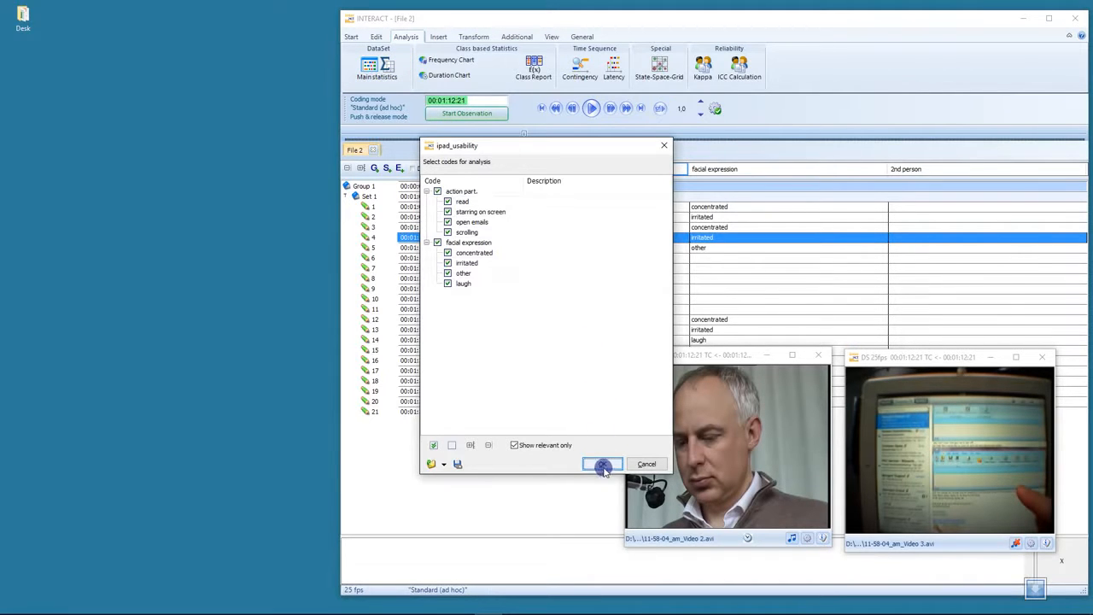
{"action": "left_click", "coordinate": [603, 465]}
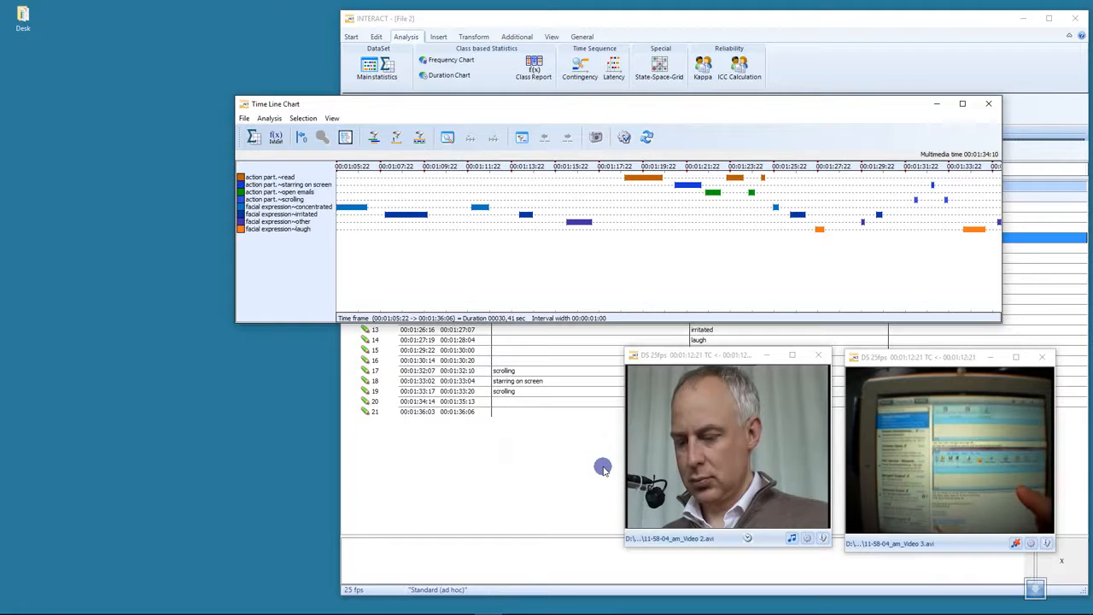
{"action": "left_click_drag", "start_coordinate": [391, 286], "coordinate": [801, 218]}
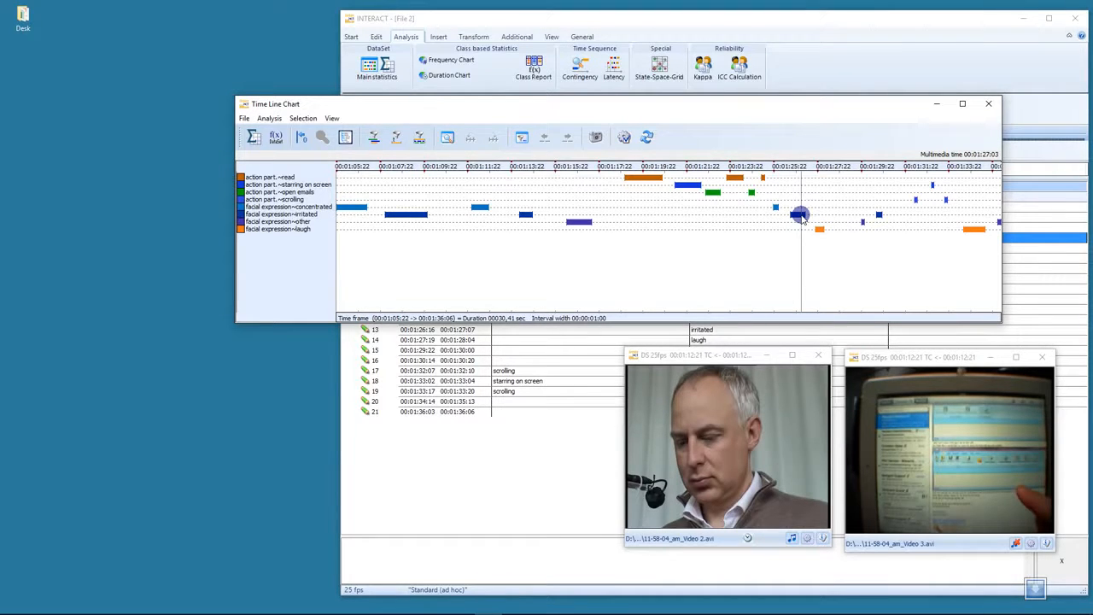
{"action": "left_click_drag", "start_coordinate": [801, 217], "coordinate": [991, 113]}
{"action": "left_click", "coordinate": [988, 104]}
- Start a contingency analysis with class facial expression and code concentrated as the preceding code
{"action": "left_click", "coordinate": [603, 76]}
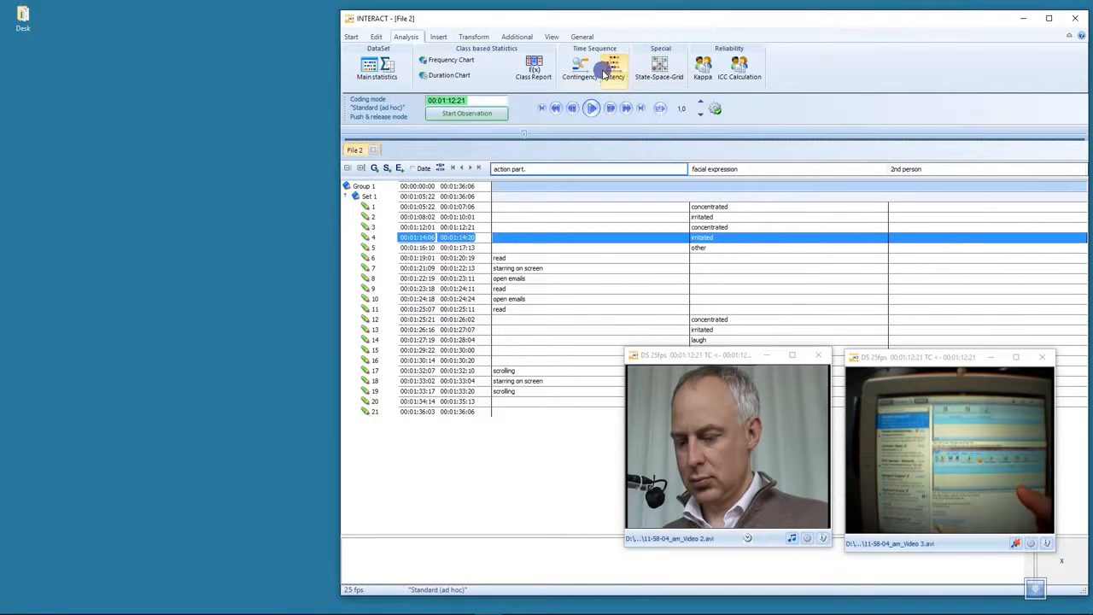
{"action": "left_click", "coordinate": [581, 67]}
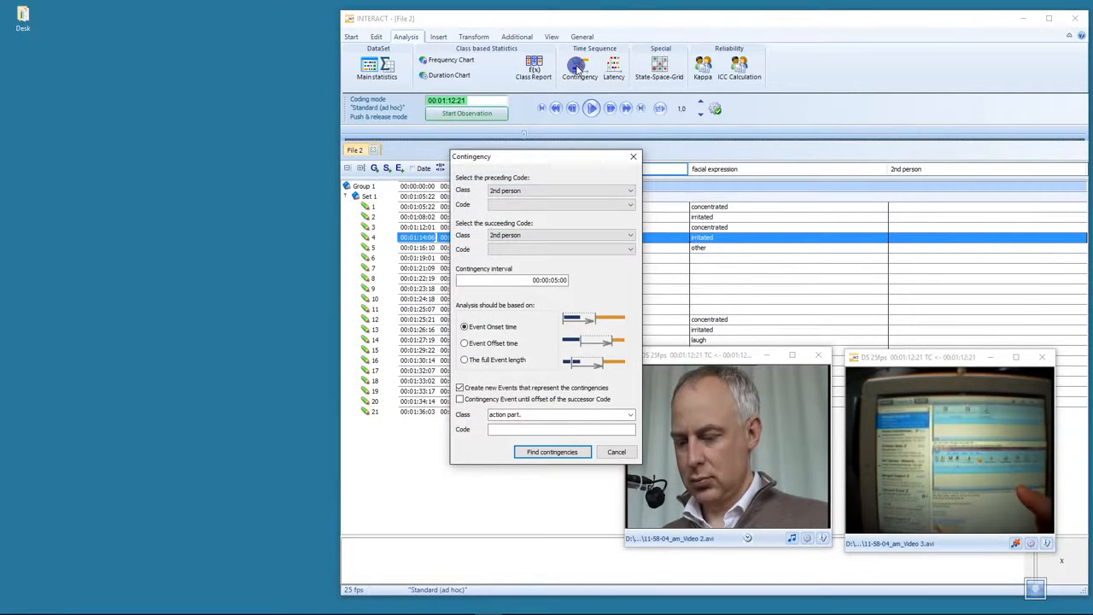
{"action": "left_click", "coordinate": [631, 191]}
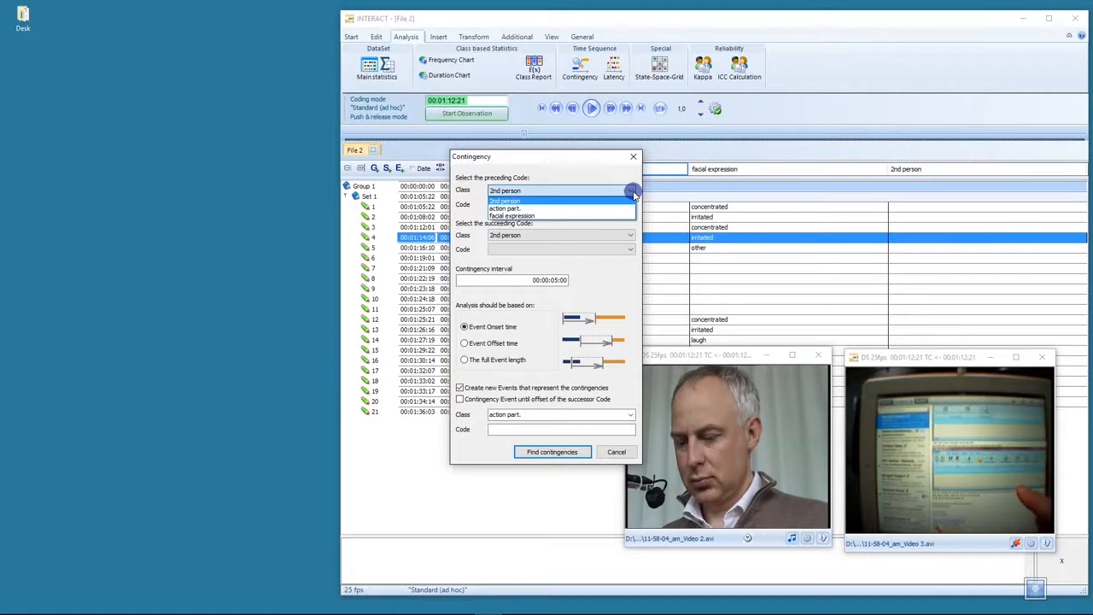
{"action": "left_click", "coordinate": [610, 215]}
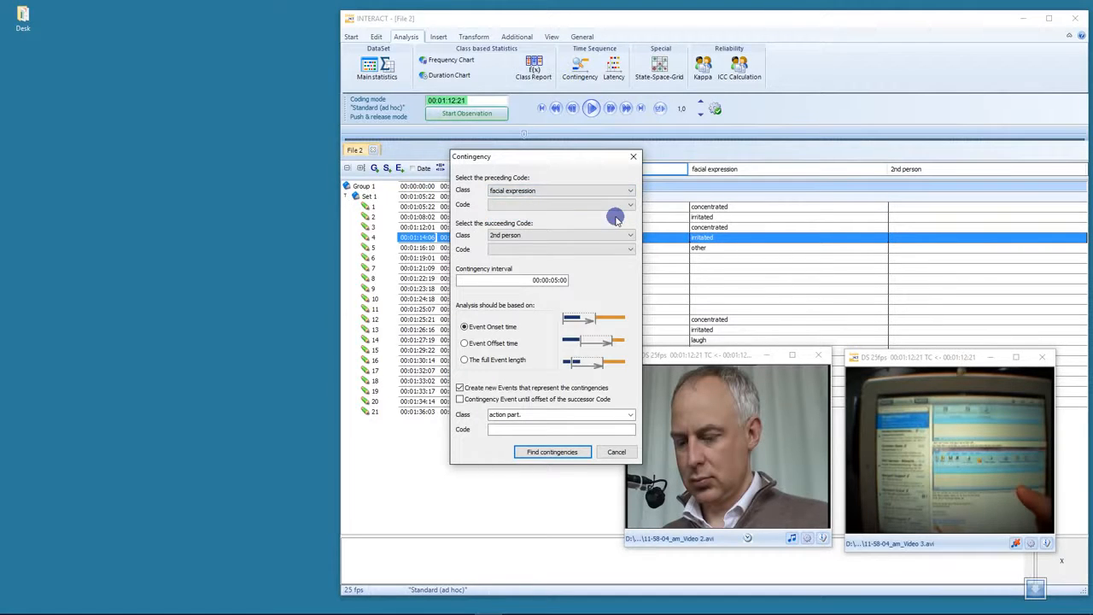
{"action": "left_click", "coordinate": [623, 208]}
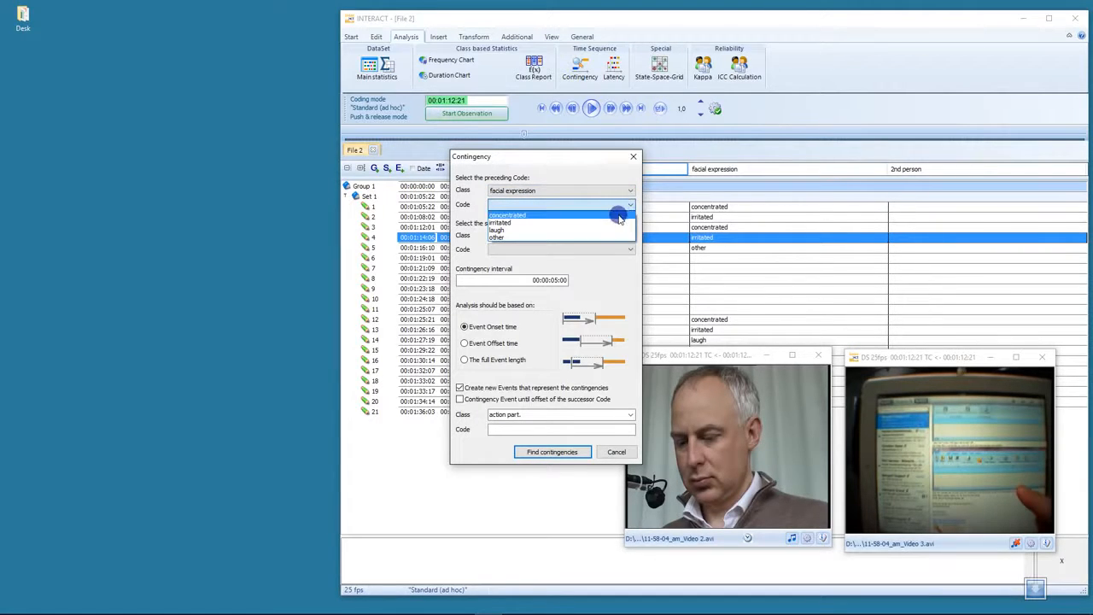
{"action": "left_click", "coordinate": [618, 215]}
- Set the succeeding code to irritated in class facial expression and the contingency interval to 00:00:10:00
{"action": "left_click", "coordinate": [631, 235]}
{"action": "left_click", "coordinate": [624, 258]}
{"action": "left_click", "coordinate": [625, 249]}
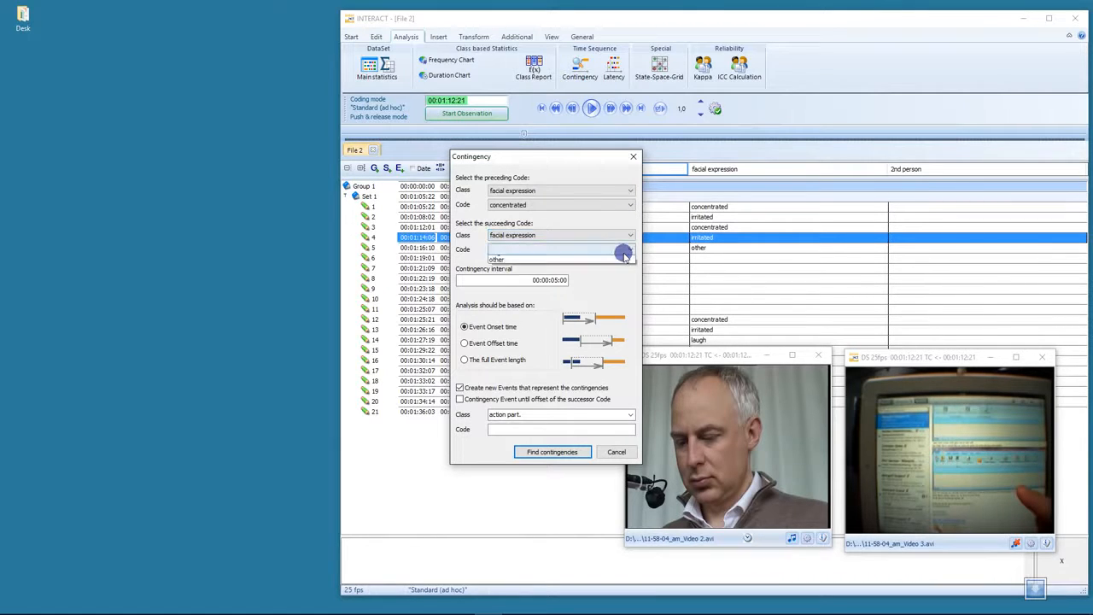
{"action": "left_click", "coordinate": [622, 269]}
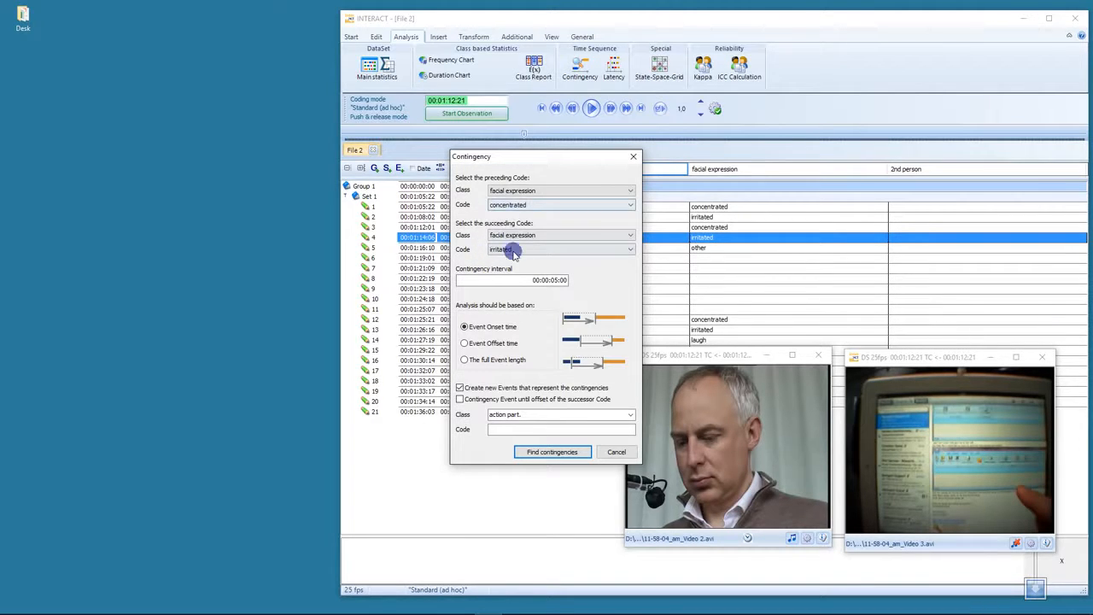
{"action": "left_click", "coordinate": [545, 281]}
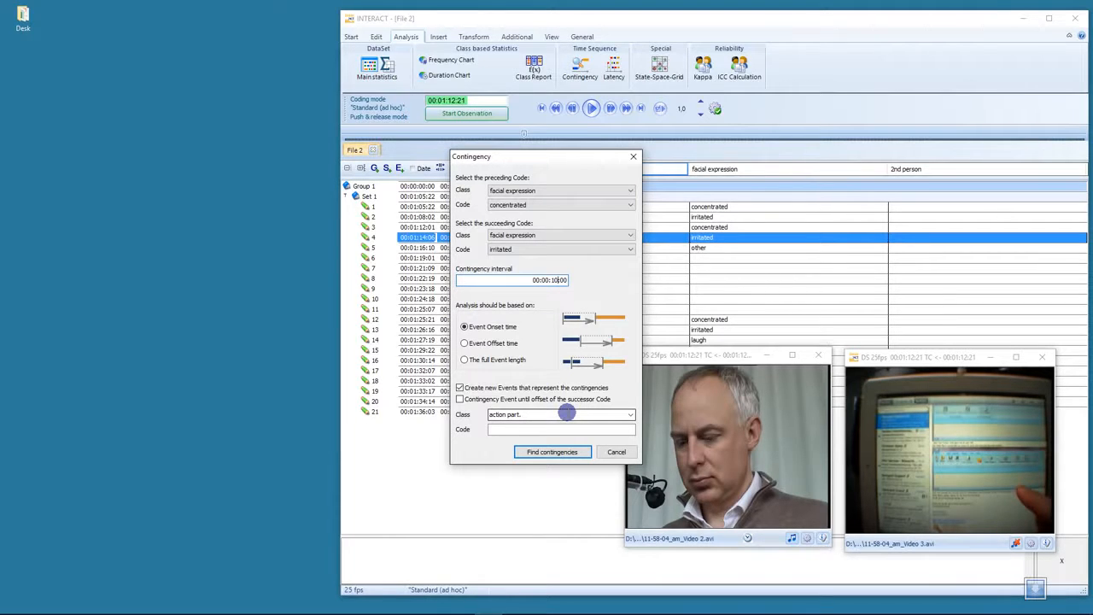
- Find the contingencies, storing new events in class conti with code "concenrated to irritated", and close the results and the analysis dialog
{"action": "left_click_drag", "start_coordinate": [567, 413], "coordinate": [475, 417]}
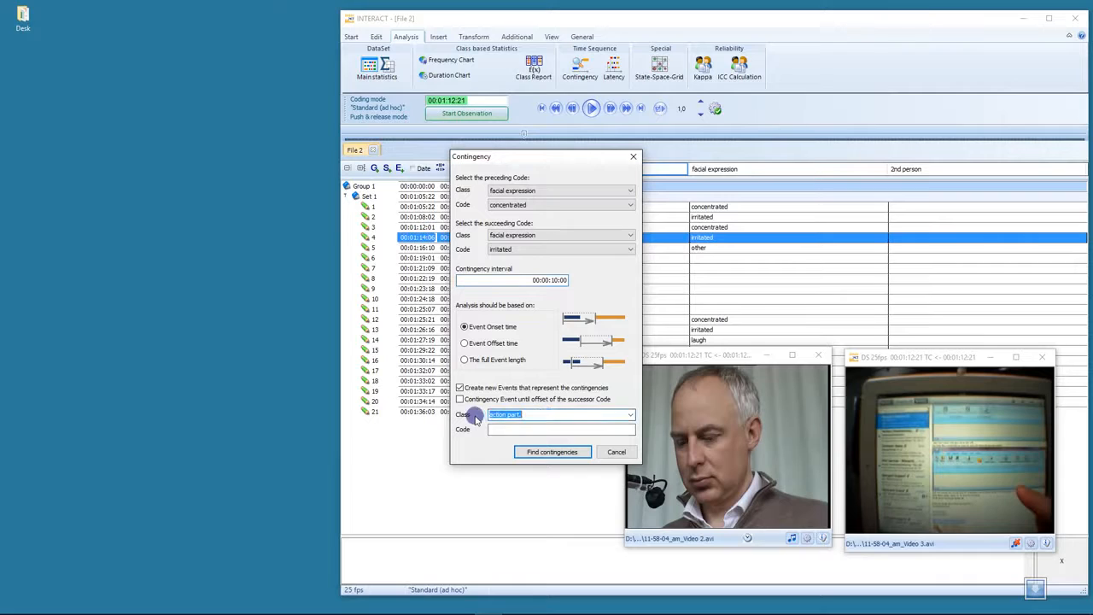
{"action": "type", "text": "conti"}
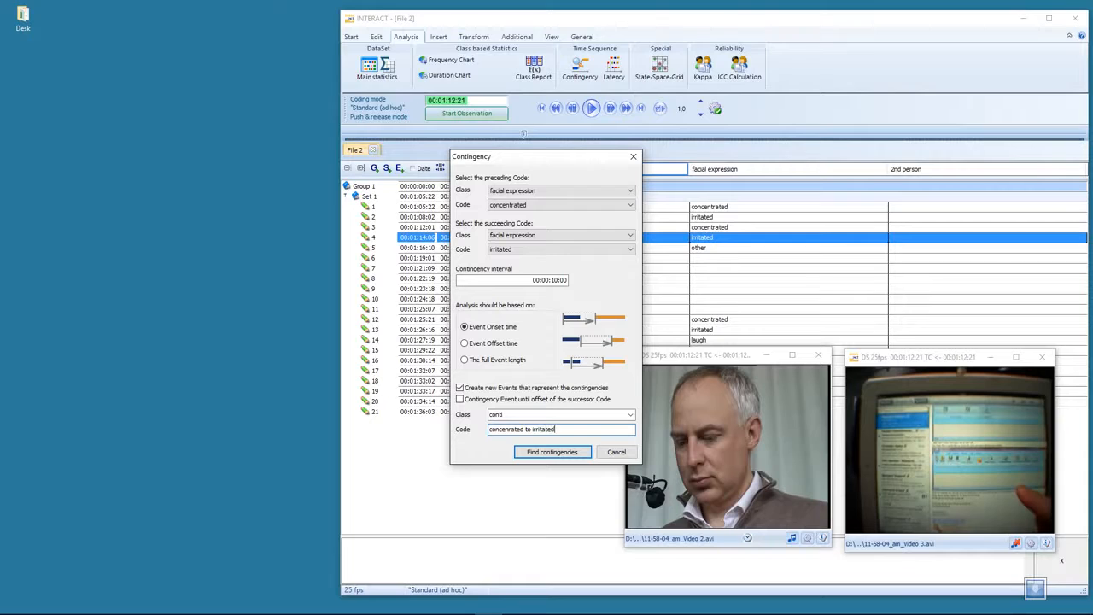
{"action": "left_click", "coordinate": [562, 453]}
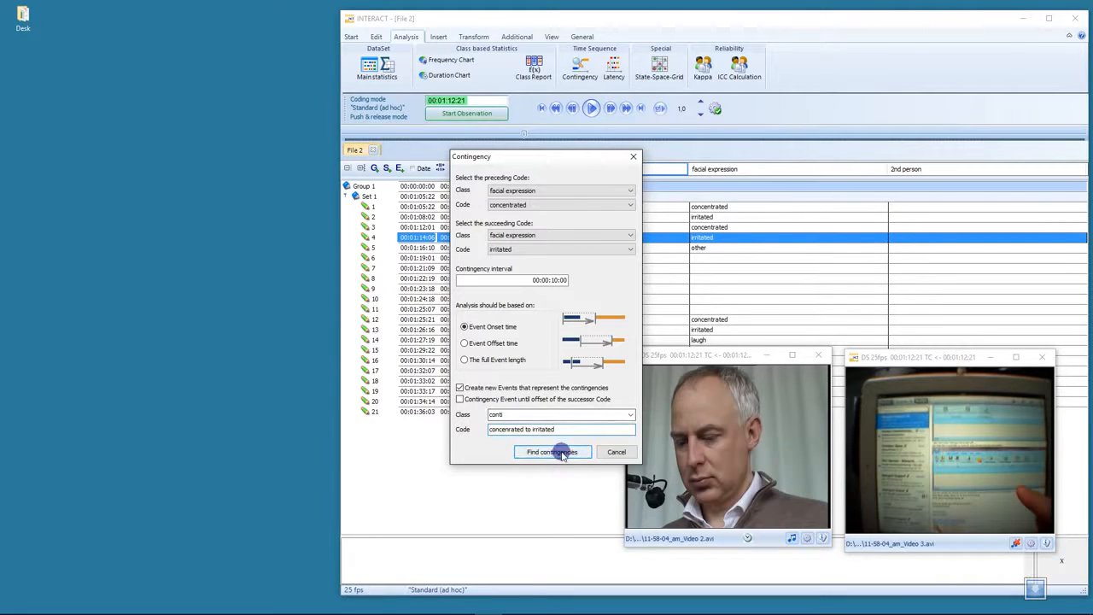
{"action": "left_click", "coordinate": [566, 456]}
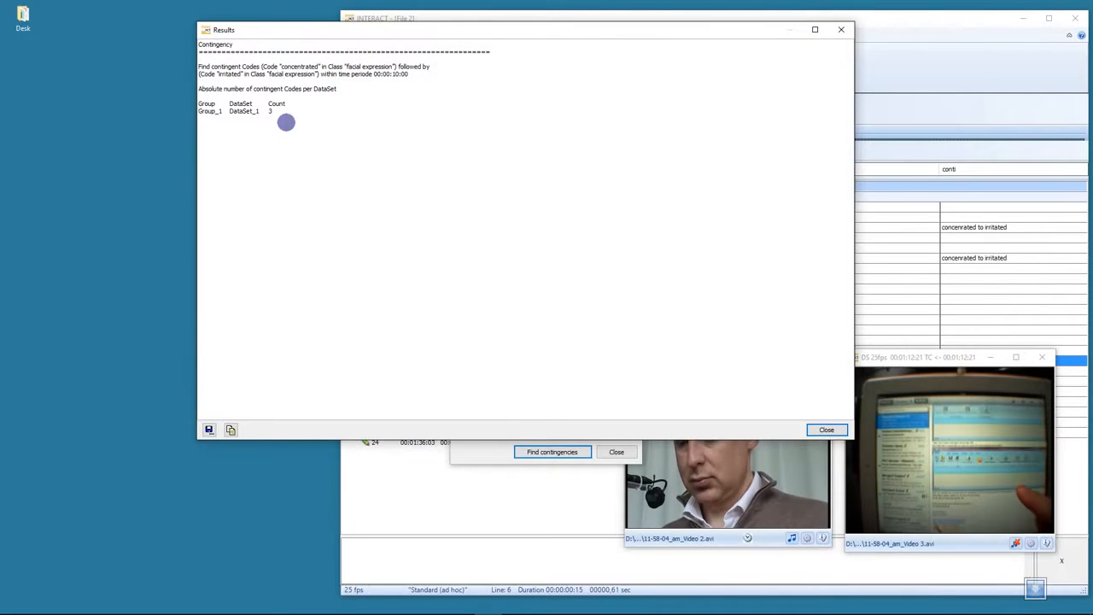
{"action": "left_click_drag", "start_coordinate": [267, 111], "coordinate": [275, 113]}
{"action": "left_click", "coordinate": [826, 431]}
{"action": "left_click", "coordinate": [617, 452]}
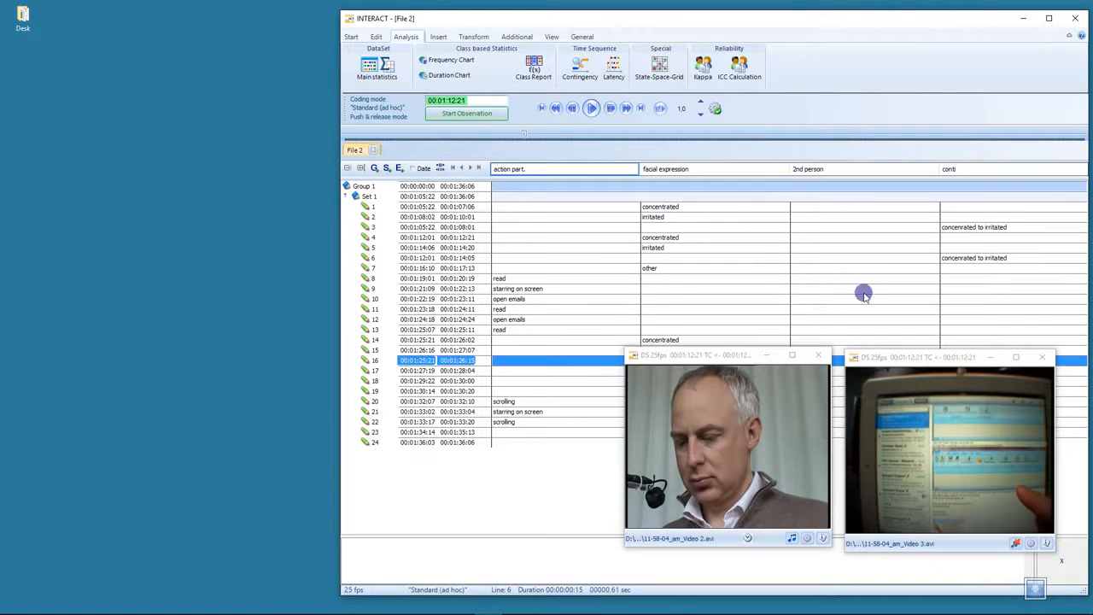
- Review the new conti events in the data list and jump the videos to the first one
{"action": "left_click", "coordinate": [982, 226]}
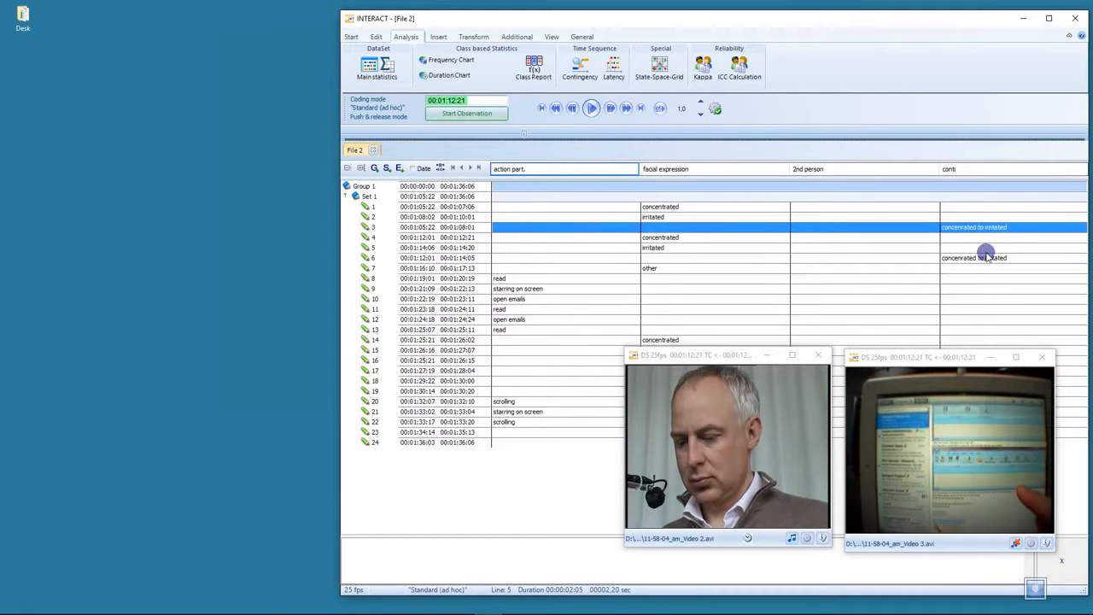
{"action": "left_click", "coordinate": [984, 256]}
{"action": "left_click", "coordinate": [989, 229]}
{"action": "left_click", "coordinate": [989, 257]}
{"action": "double_click", "coordinate": [990, 229]}
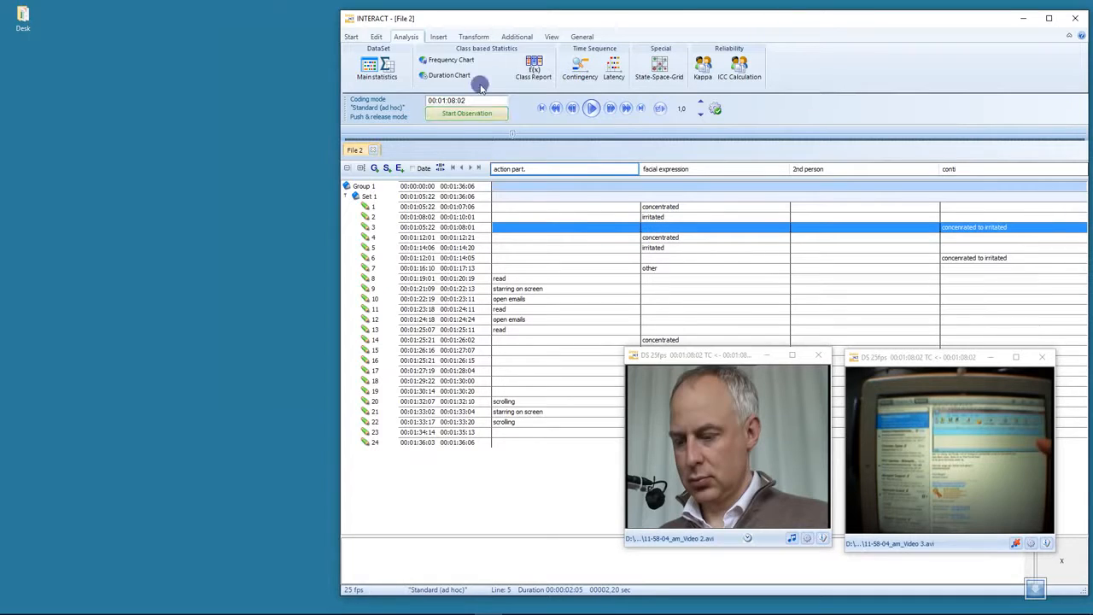
- Show all codes including conti in a time line chart, compare the contingency bars with concentrated and irritated, and close the chart
{"action": "left_click", "coordinate": [377, 67]}
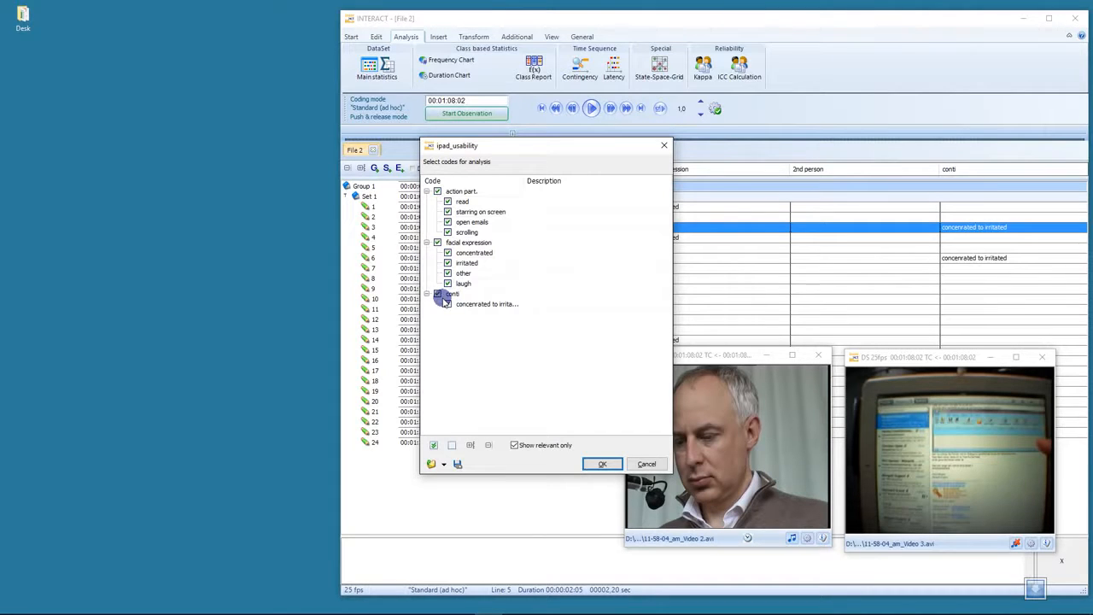
{"action": "left_click", "coordinate": [603, 464]}
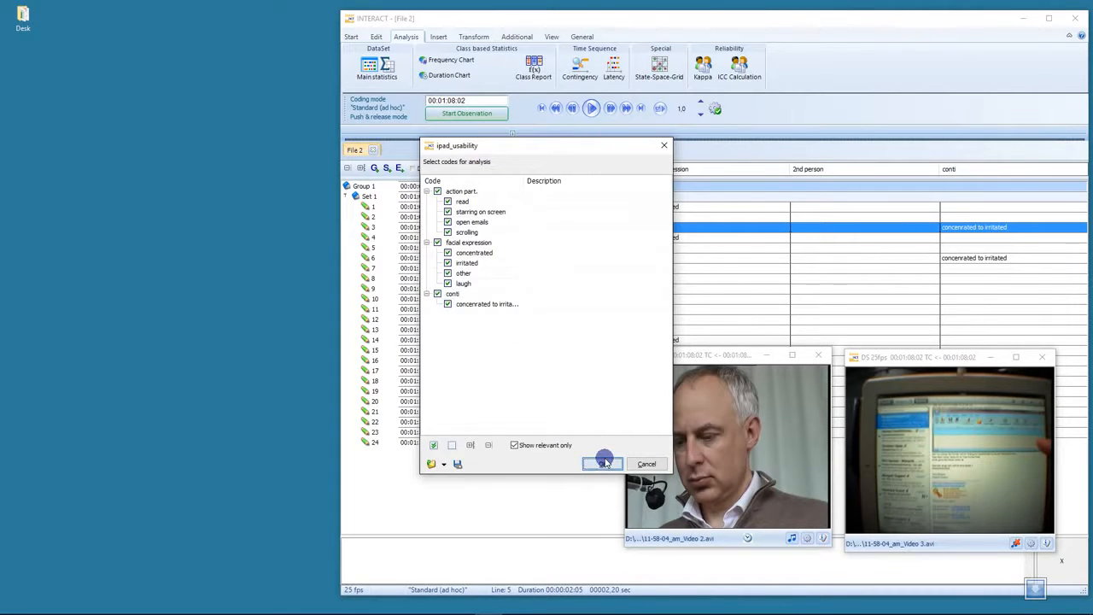
{"action": "left_click_drag", "start_coordinate": [385, 276], "coordinate": [472, 209]}
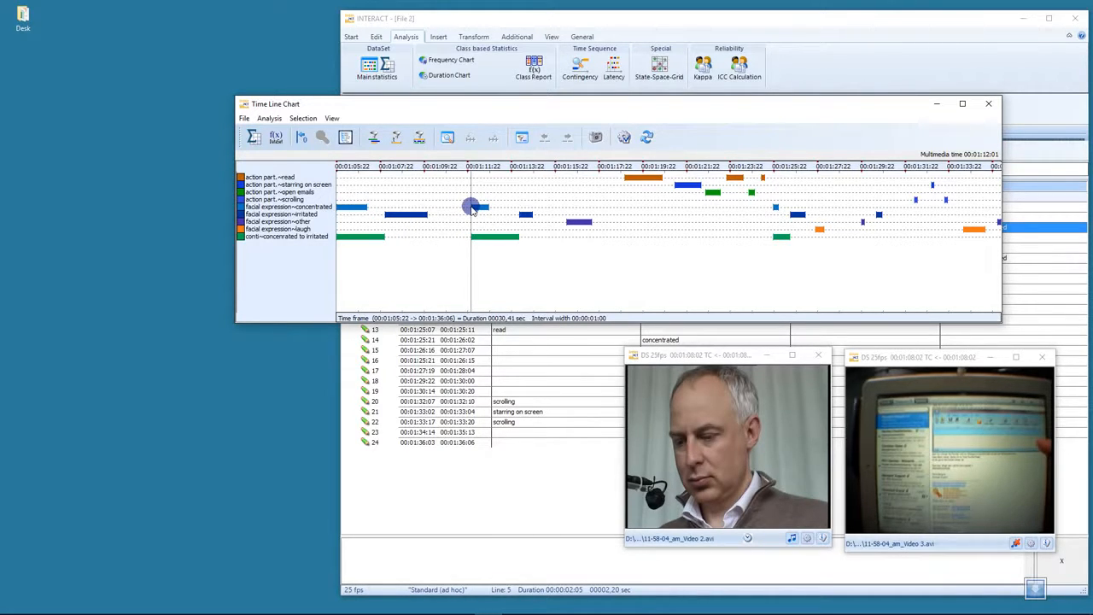
{"action": "left_click_drag", "start_coordinate": [472, 210], "coordinate": [523, 217]}
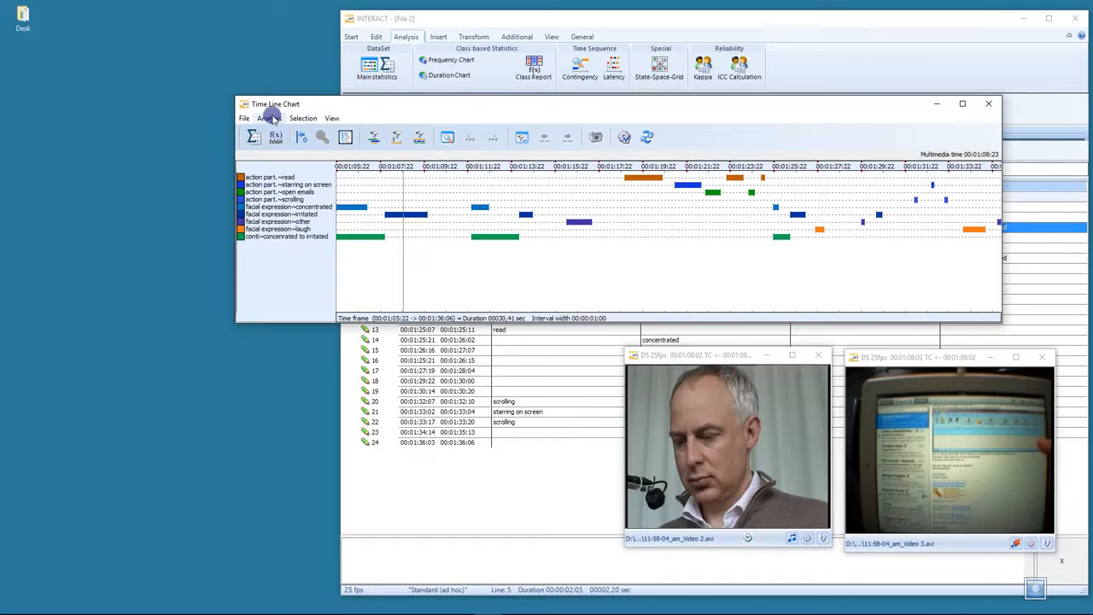
{"action": "left_click_drag", "start_coordinate": [244, 106], "coordinate": [284, 4]}
{"action": "double_click", "coordinate": [285, 4]}
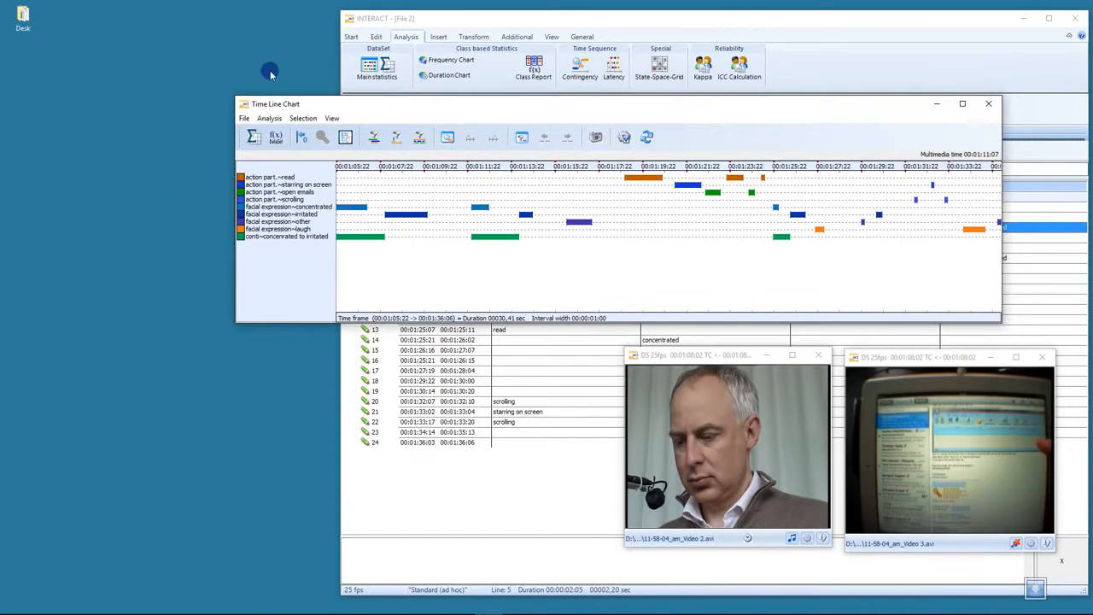
{"action": "double_click", "coordinate": [243, 101]}
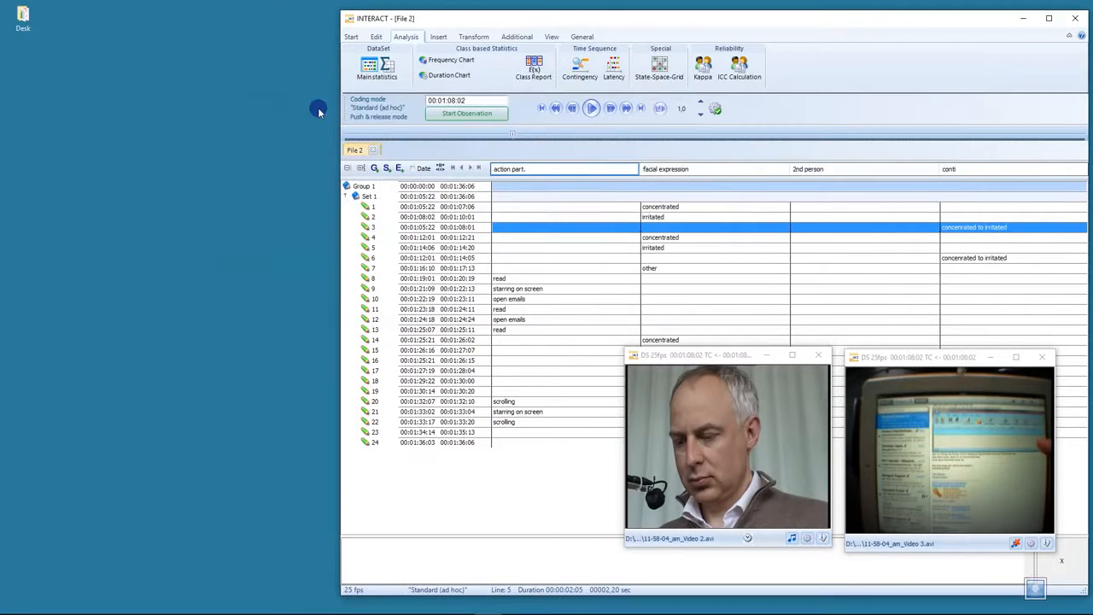
- Start another contingency analysis with code concentrated in class facial expression as the preceding code
{"action": "left_click", "coordinate": [581, 68]}
{"action": "left_click", "coordinate": [629, 191]}
{"action": "left_click", "coordinate": [618, 223]}
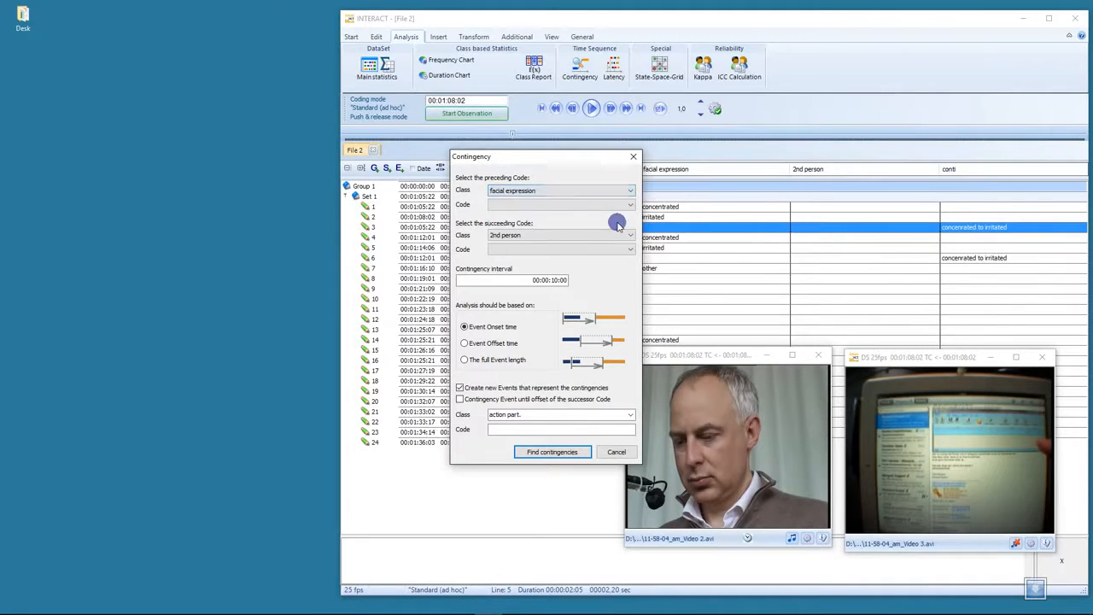
{"action": "left_click", "coordinate": [632, 204]}
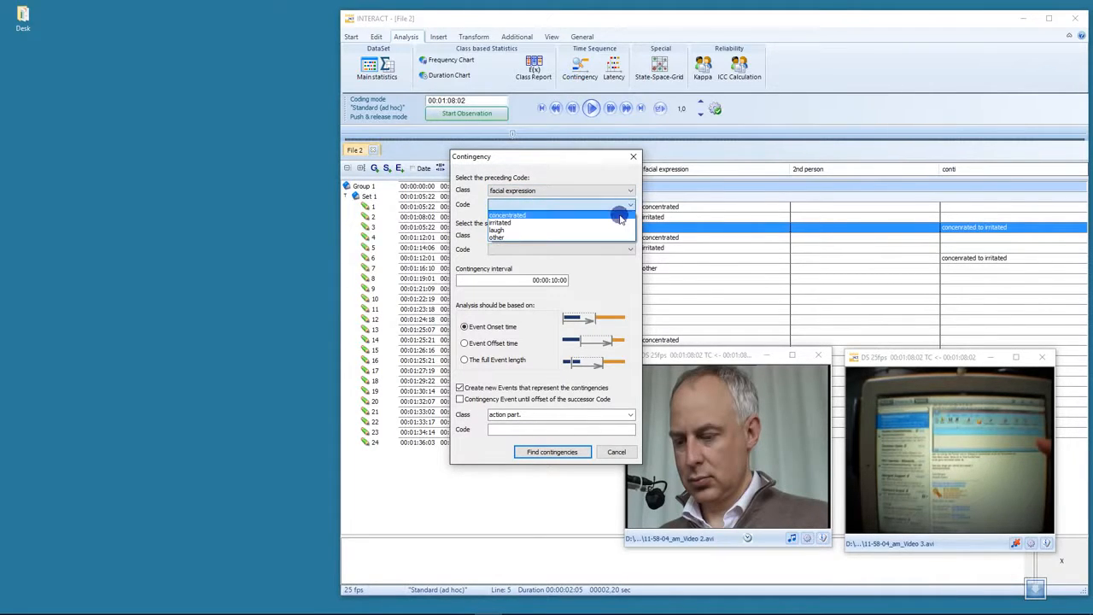
{"action": "left_click", "coordinate": [620, 216]}
- Choose irritated in class facial expression as the succeeding code and base the analysis on Event Offset time
{"action": "left_click", "coordinate": [630, 236]}
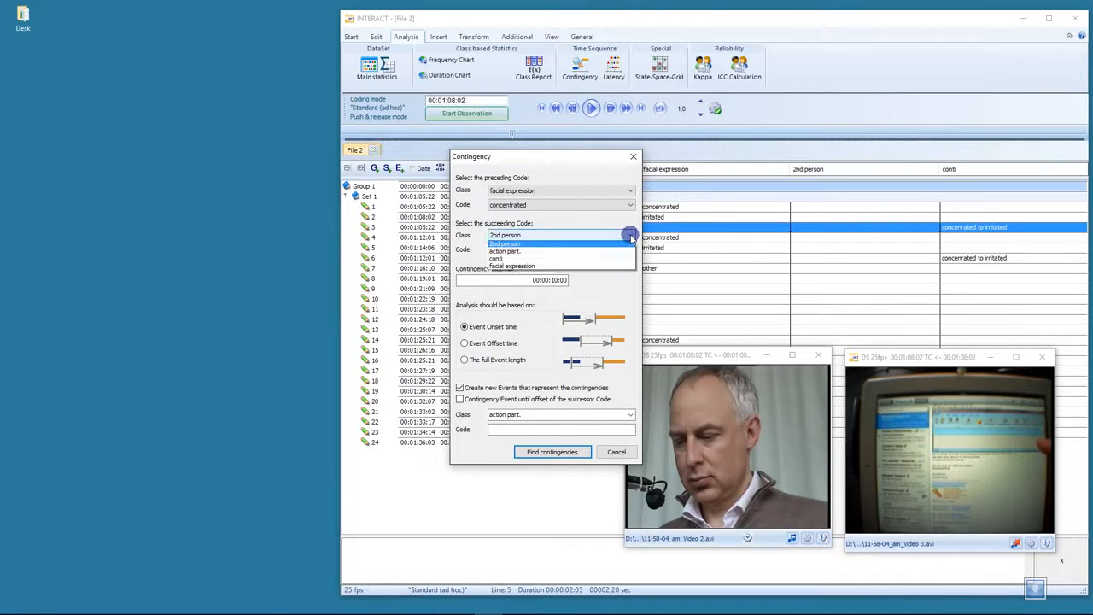
{"action": "left_click", "coordinate": [612, 265]}
{"action": "left_click", "coordinate": [626, 249]}
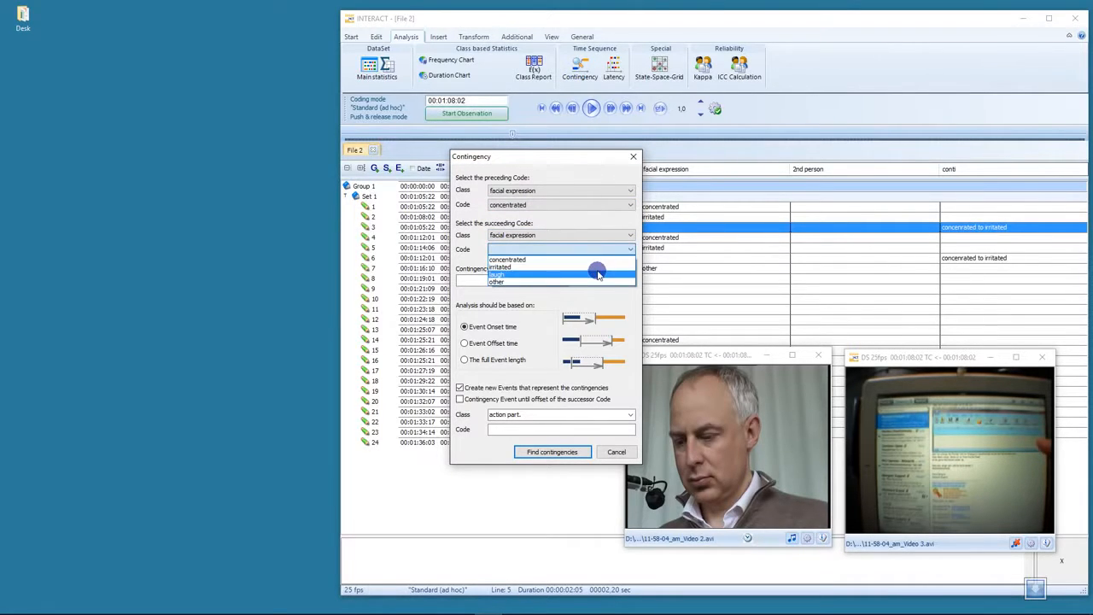
{"action": "left_click", "coordinate": [608, 269]}
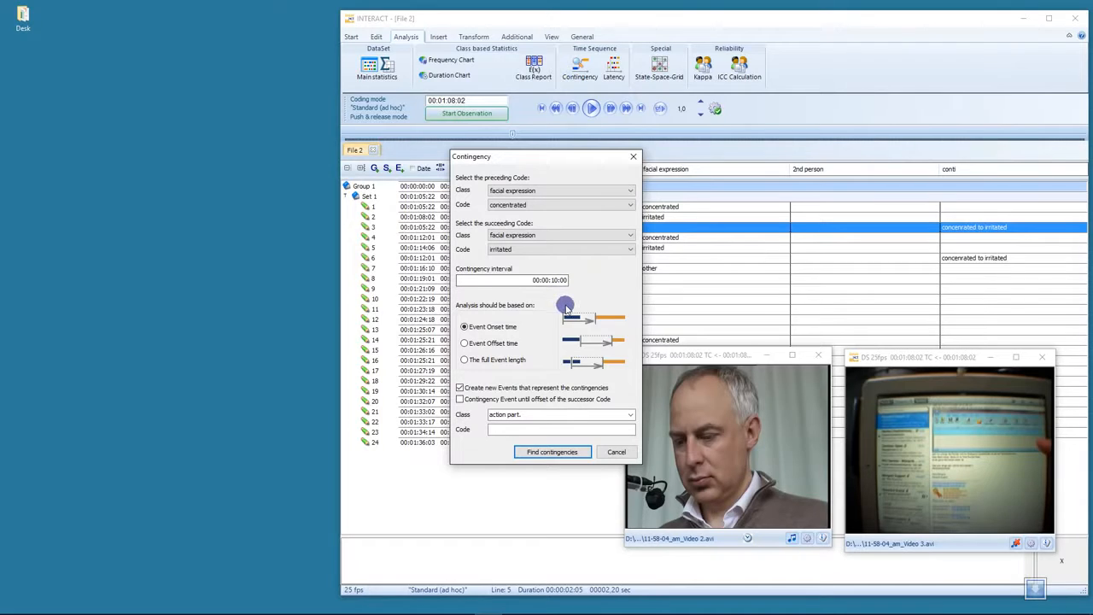
{"action": "left_click", "coordinate": [465, 344]}
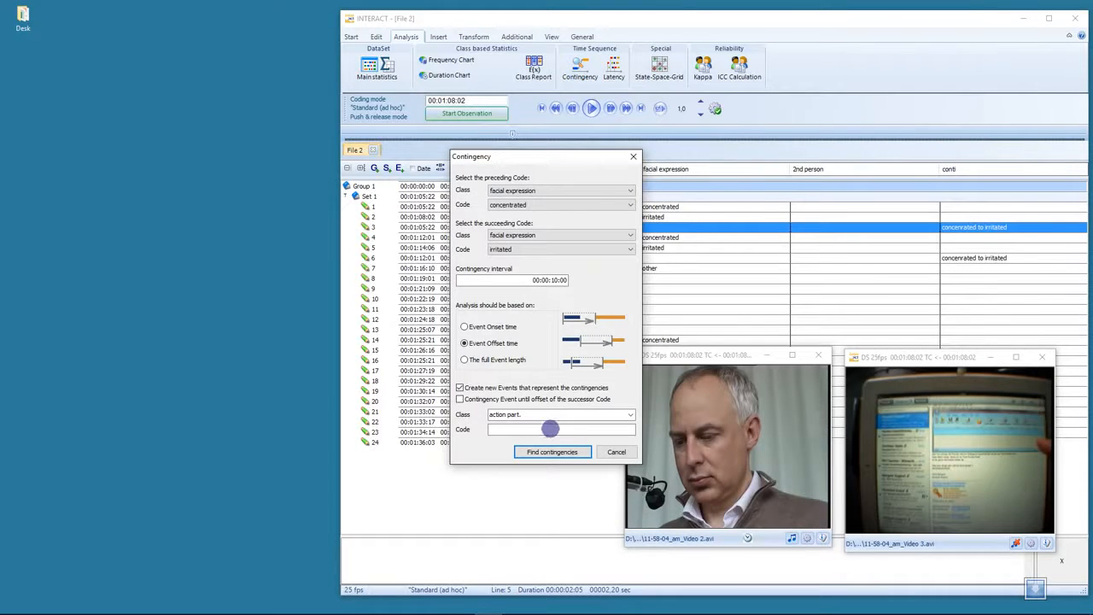
- Find the offset-based contingencies, storing new events in class conti with code "Con to Irr", and close the results
{"action": "left_click", "coordinate": [566, 415]}
{"action": "left_click", "coordinate": [630, 415]}
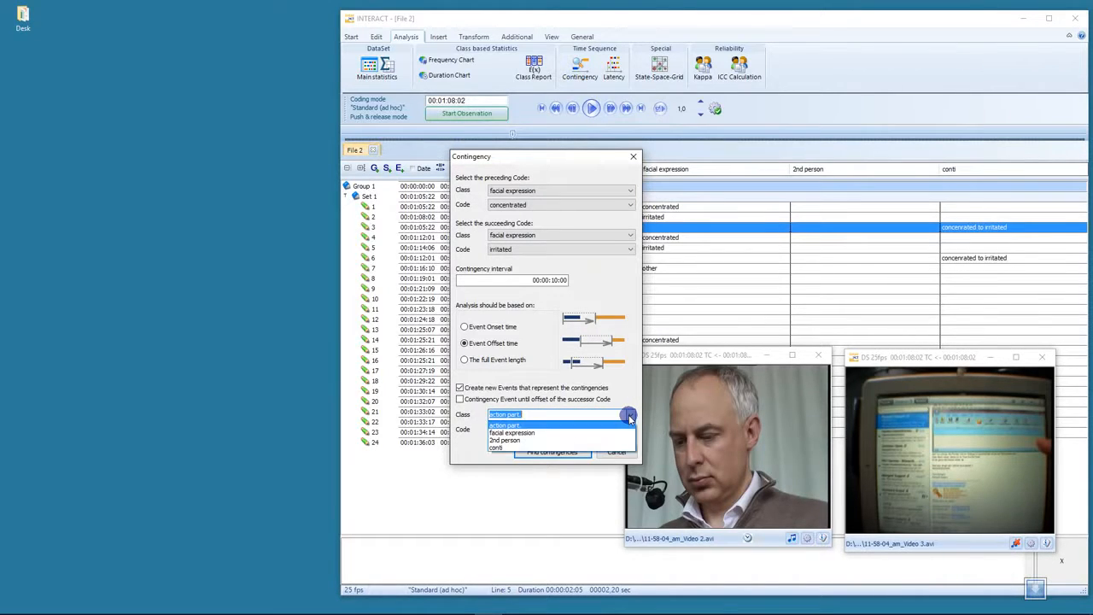
{"action": "left_click", "coordinate": [511, 447]}
{"action": "left_click", "coordinate": [529, 429]}
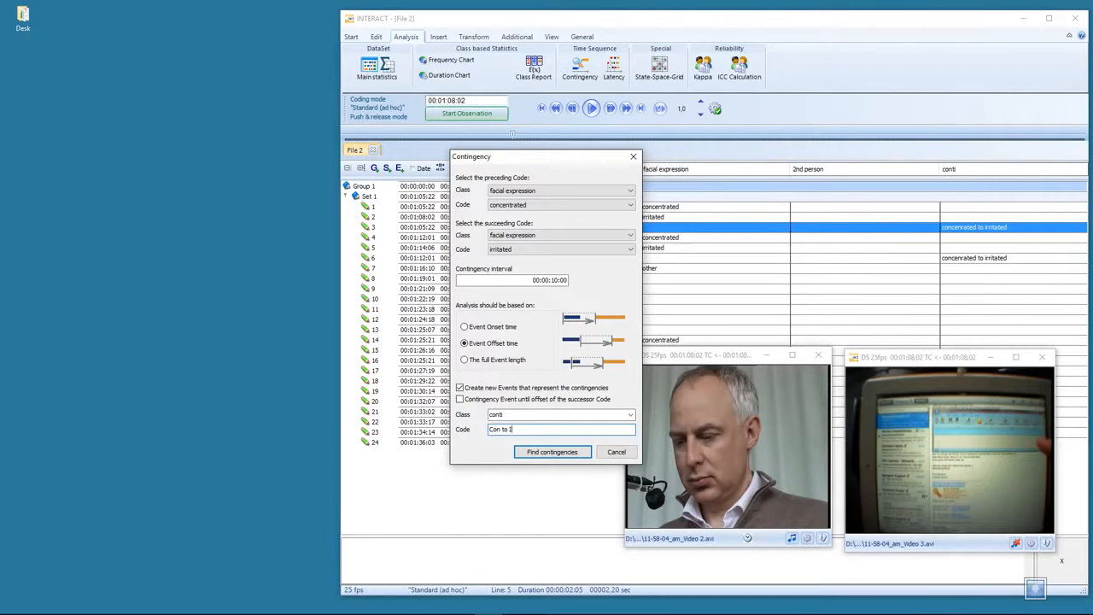
{"action": "type", "text": "Con to Irr"}
{"action": "left_click", "coordinate": [566, 454]}
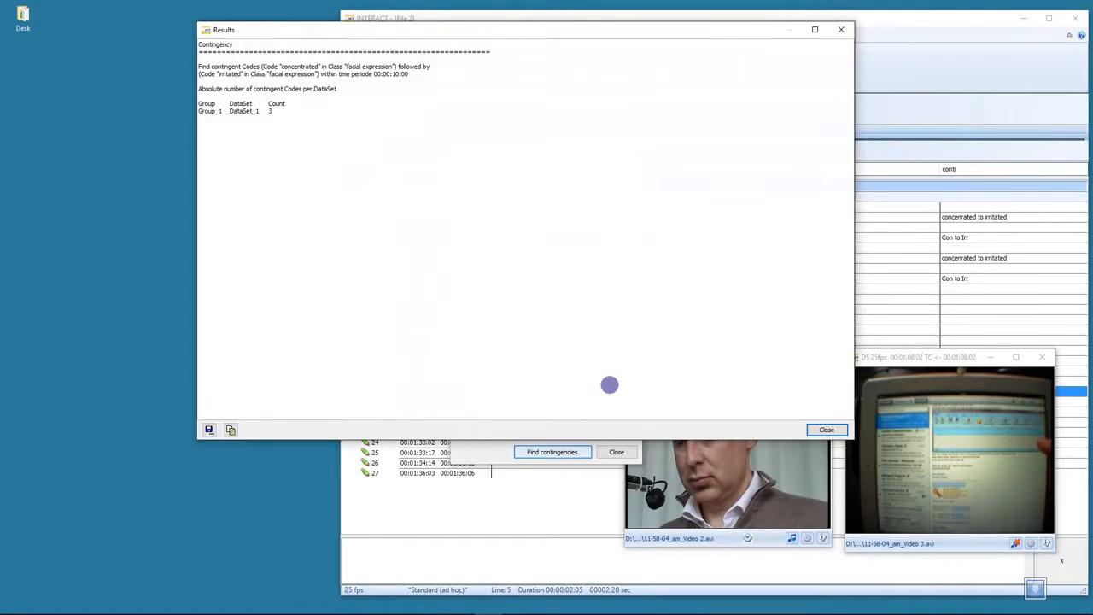
{"action": "double_click", "coordinate": [270, 111]}
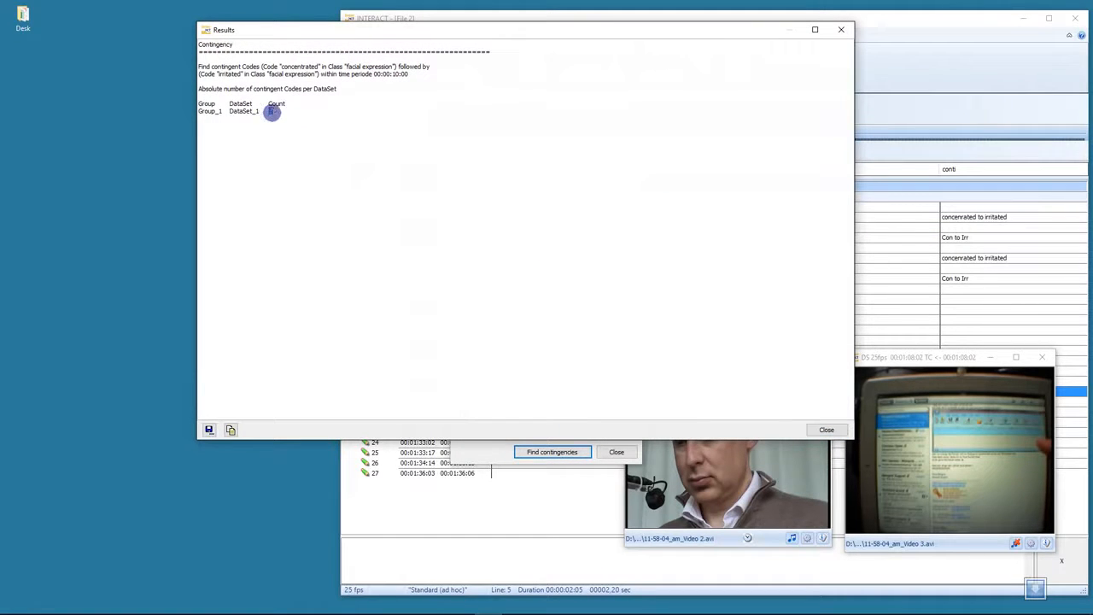
{"action": "left_click", "coordinate": [843, 32]}
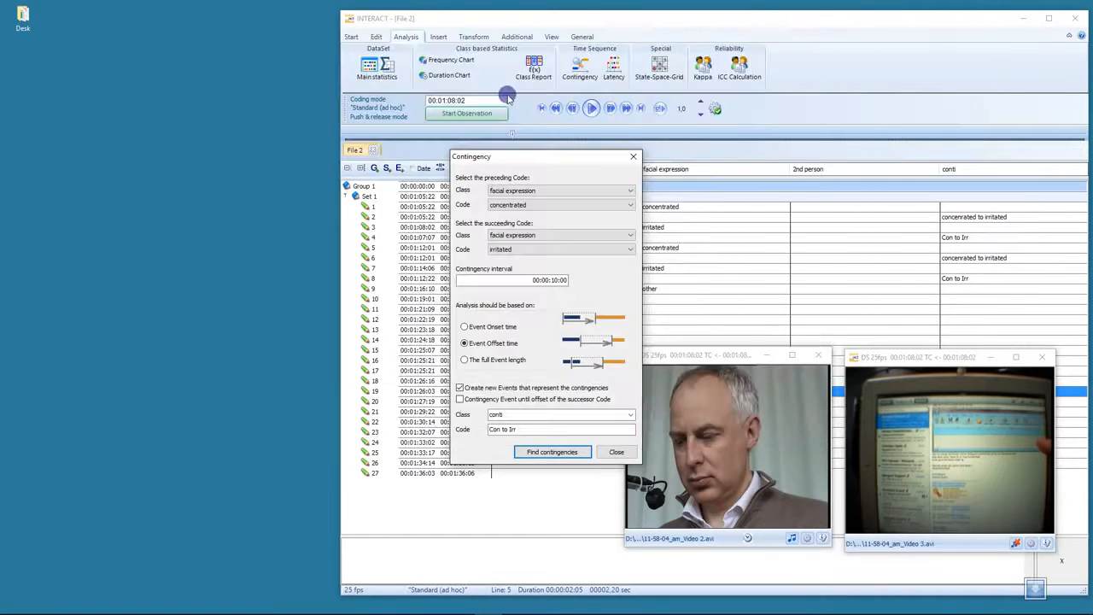
- Leave the contingency analysis, compare the Con to Irr bars with concentrated and irritated in a time line chart, and close the chart
{"action": "left_click", "coordinate": [615, 453]}
{"action": "left_click", "coordinate": [377, 69]}
{"action": "left_click", "coordinate": [601, 466]}
{"action": "left_click_drag", "start_coordinate": [363, 212], "coordinate": [463, 208]}
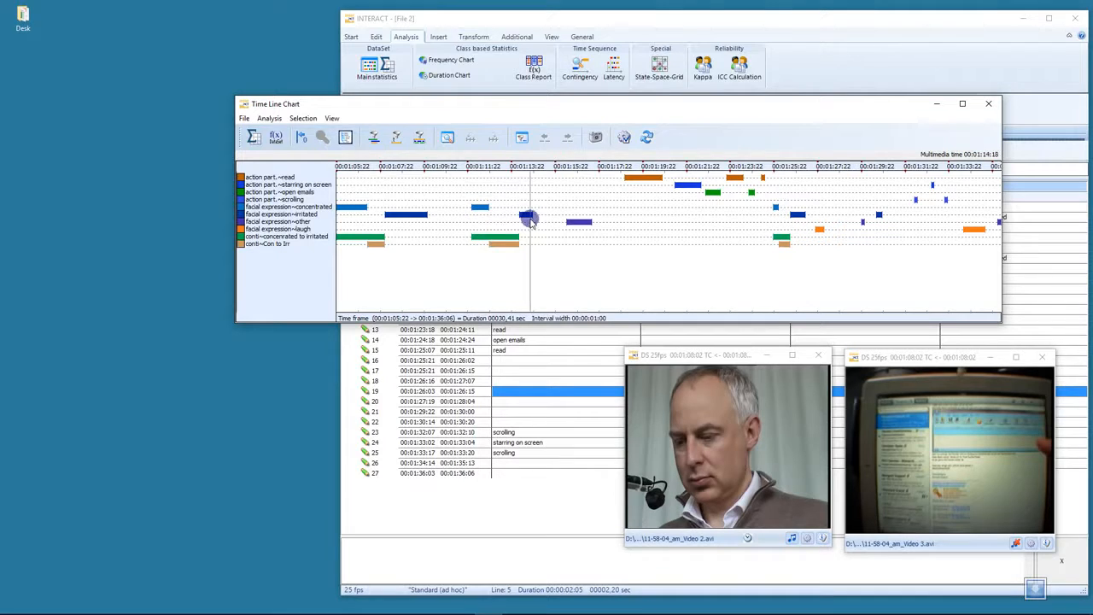
{"action": "left_click", "coordinate": [244, 103]}
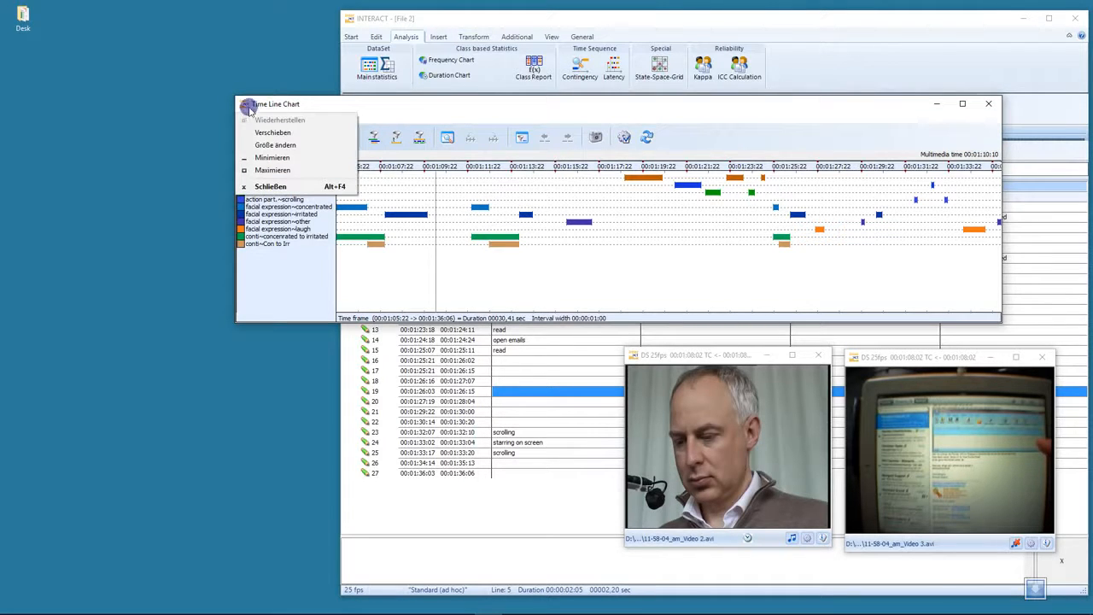
{"action": "double_click", "coordinate": [243, 103]}
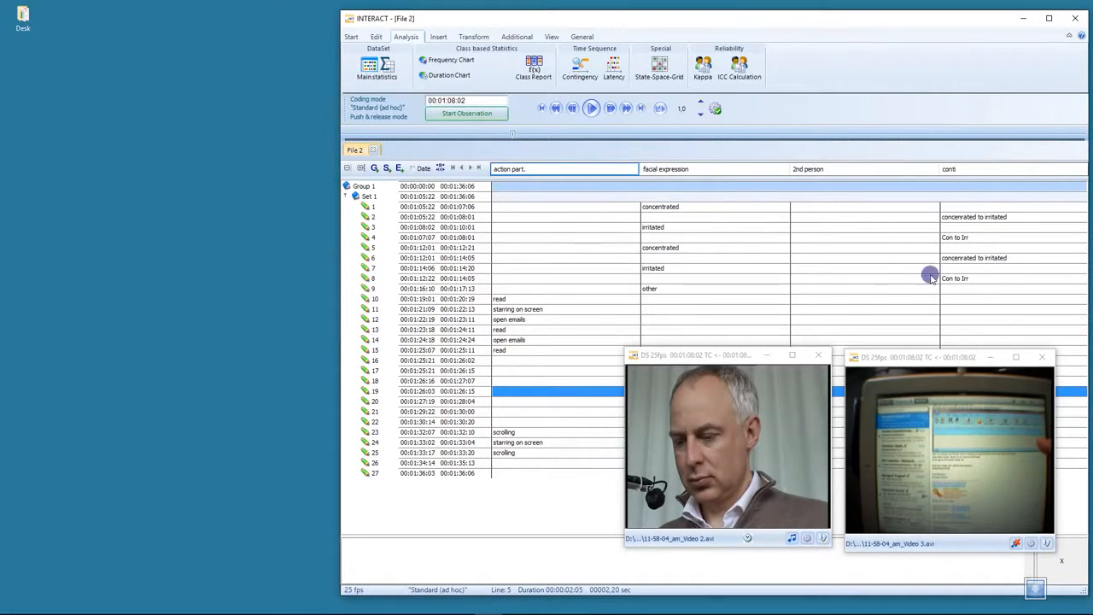
- Set up a code search for Con to Irr in class conti, starting from the top of the document
{"action": "left_click", "coordinate": [974, 238]}
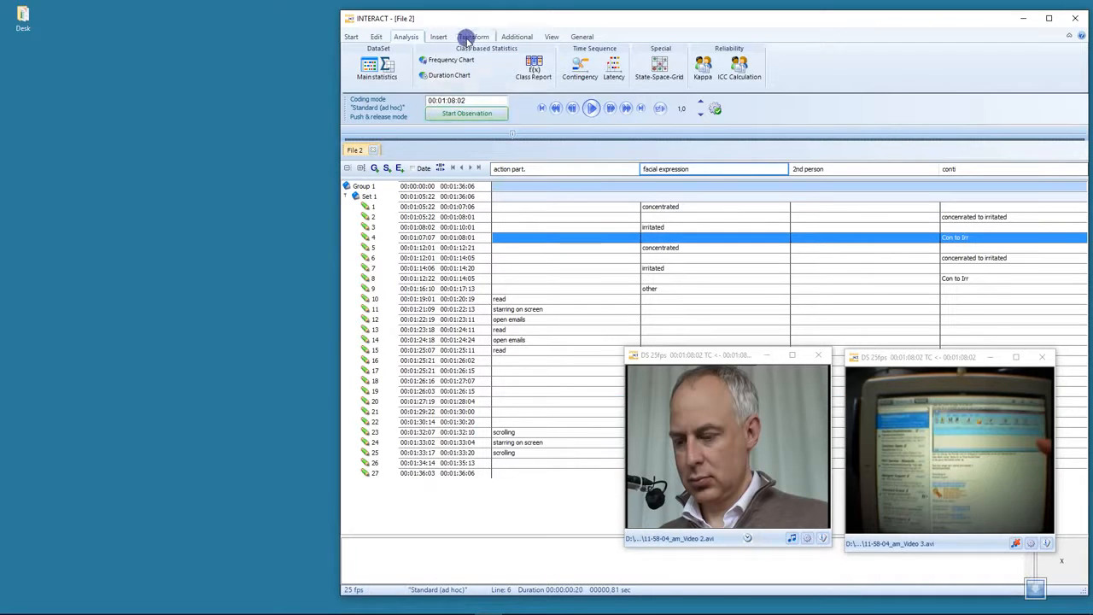
{"action": "left_click", "coordinate": [375, 38]}
{"action": "left_click", "coordinate": [555, 68]}
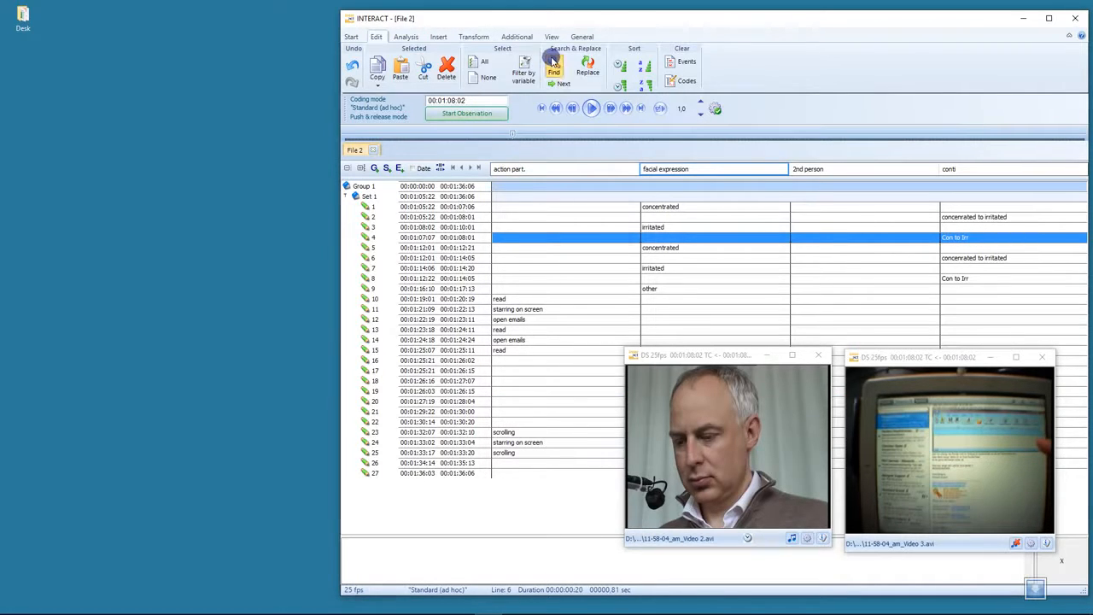
{"action": "left_click", "coordinate": [573, 261]}
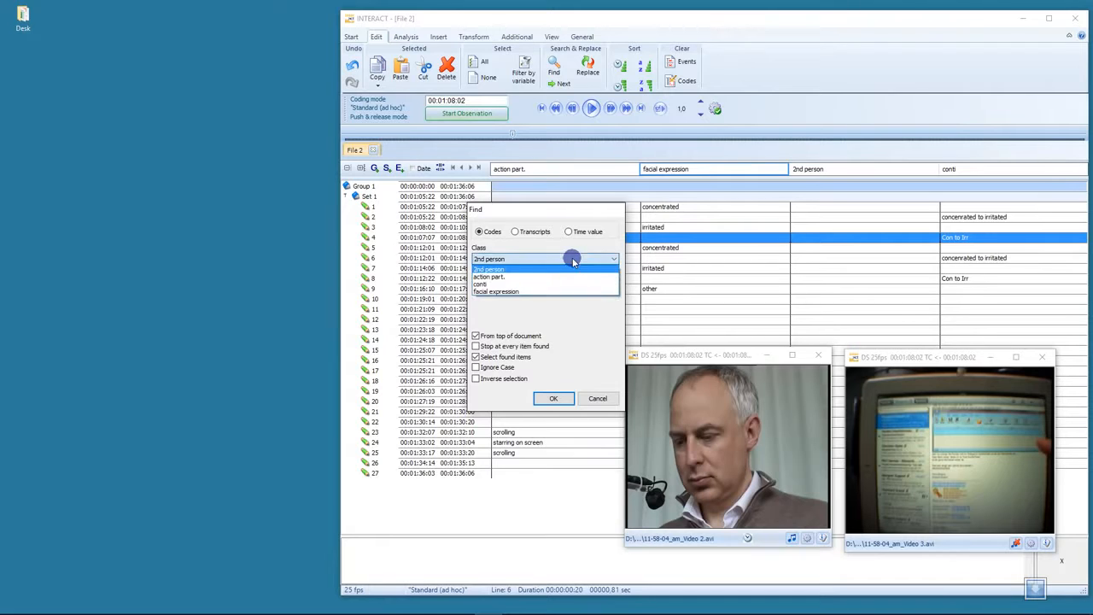
{"action": "left_click", "coordinate": [502, 283]}
{"action": "left_click", "coordinate": [502, 284]}
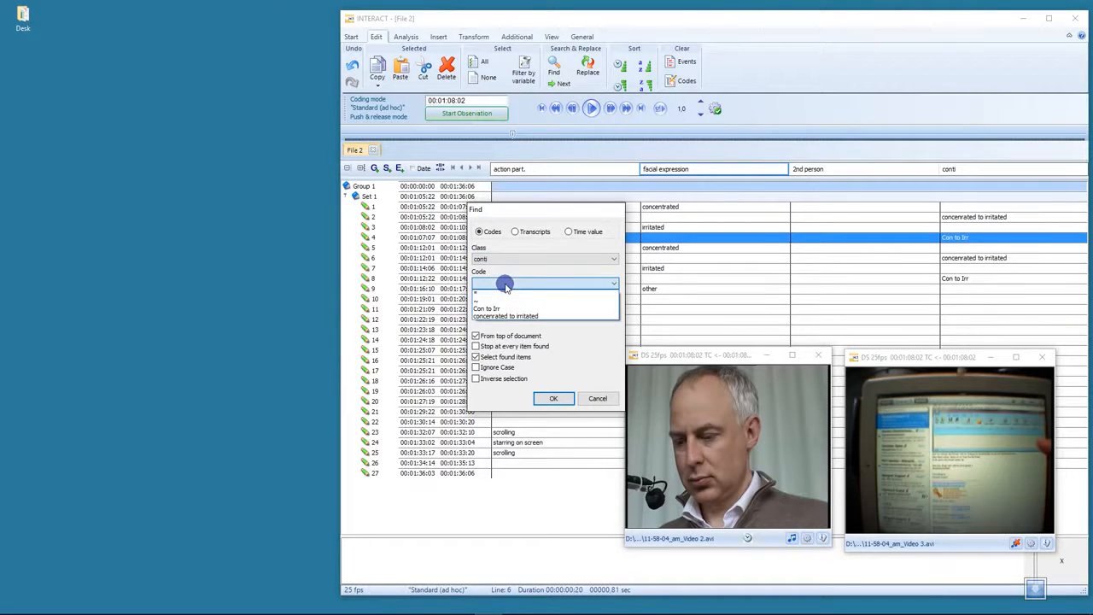
{"action": "left_click", "coordinate": [501, 309]}
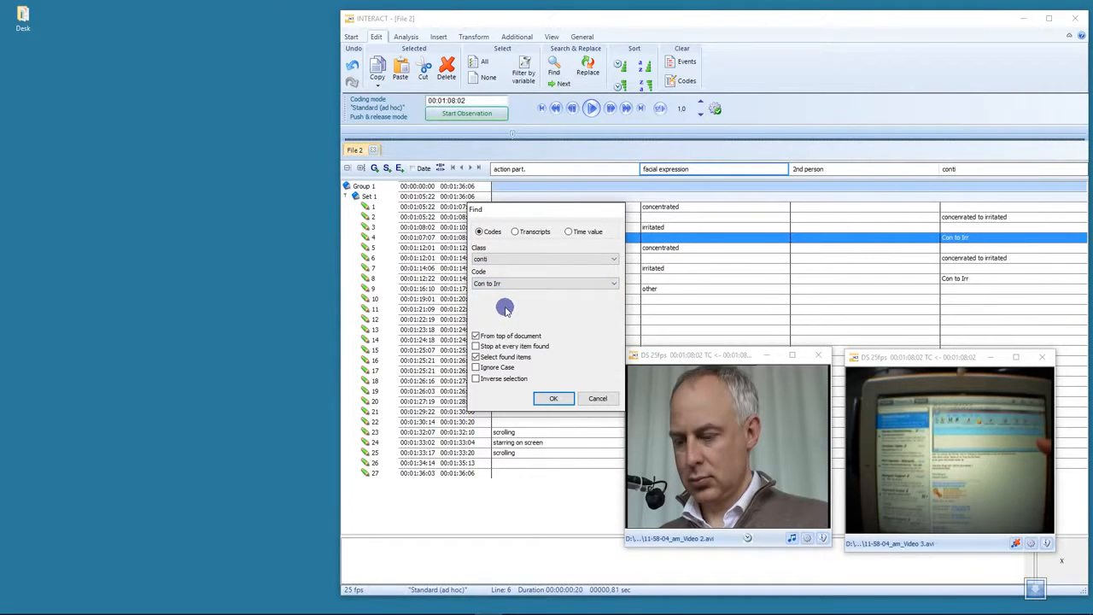
- Run the search to select the matching events, and temporarily shift the tablet video aside to check the rows it covers
{"action": "left_click", "coordinate": [552, 398]}
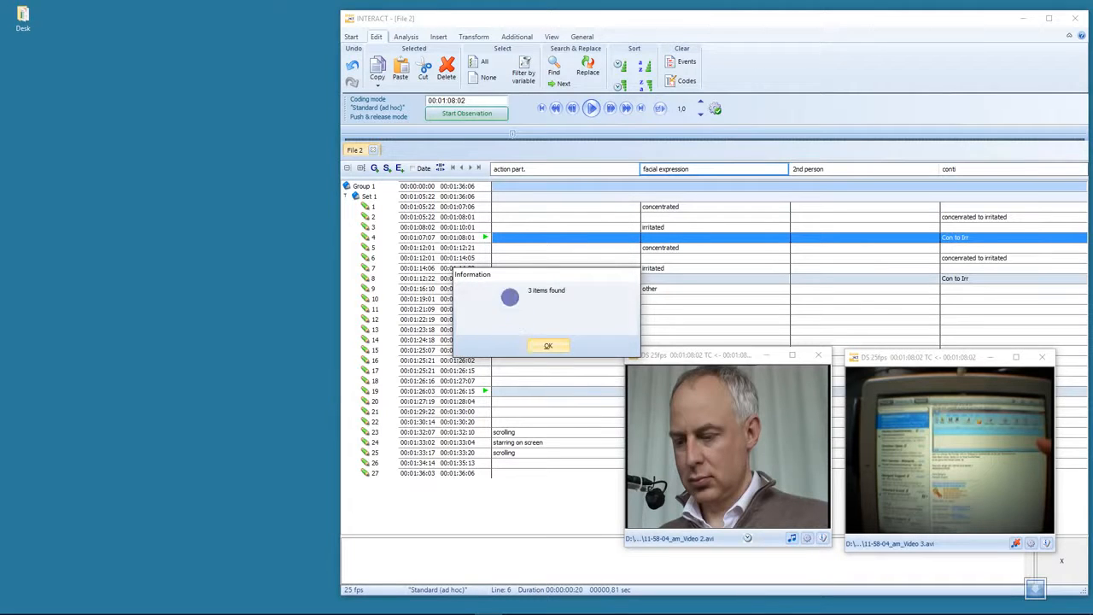
{"action": "left_click", "coordinate": [553, 347]}
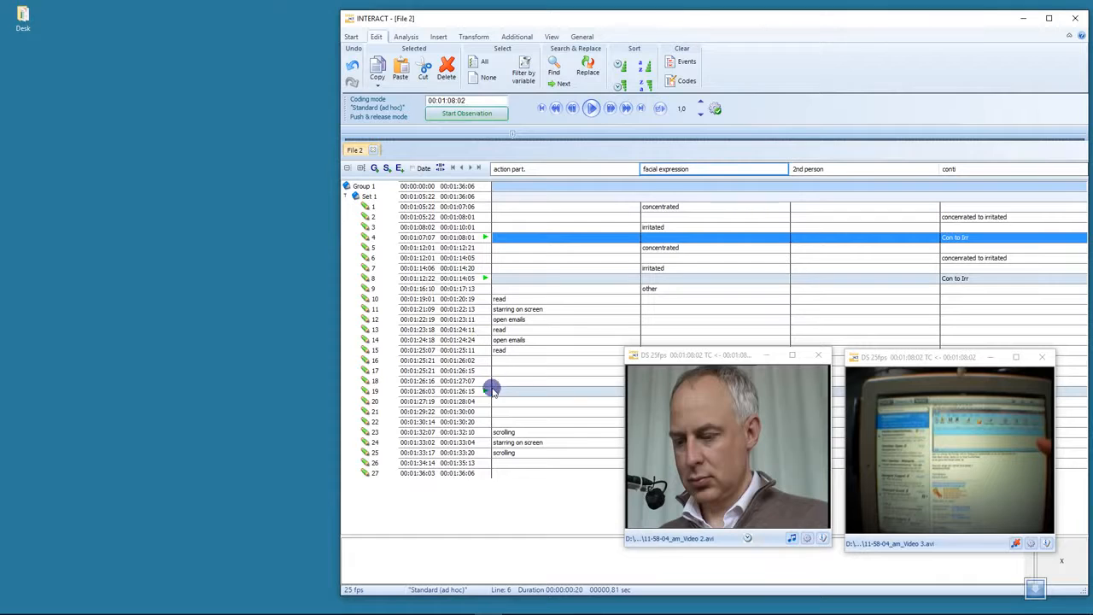
{"action": "left_click_drag", "start_coordinate": [879, 356], "coordinate": [801, 457]}
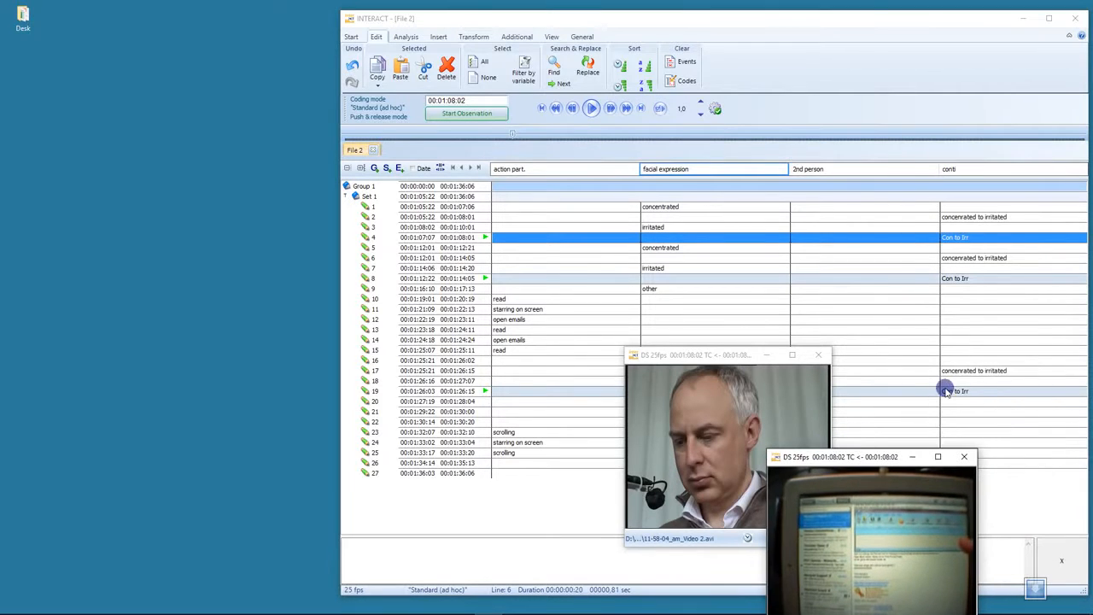
{"action": "left_click_drag", "start_coordinate": [866, 450], "coordinate": [938, 346]}
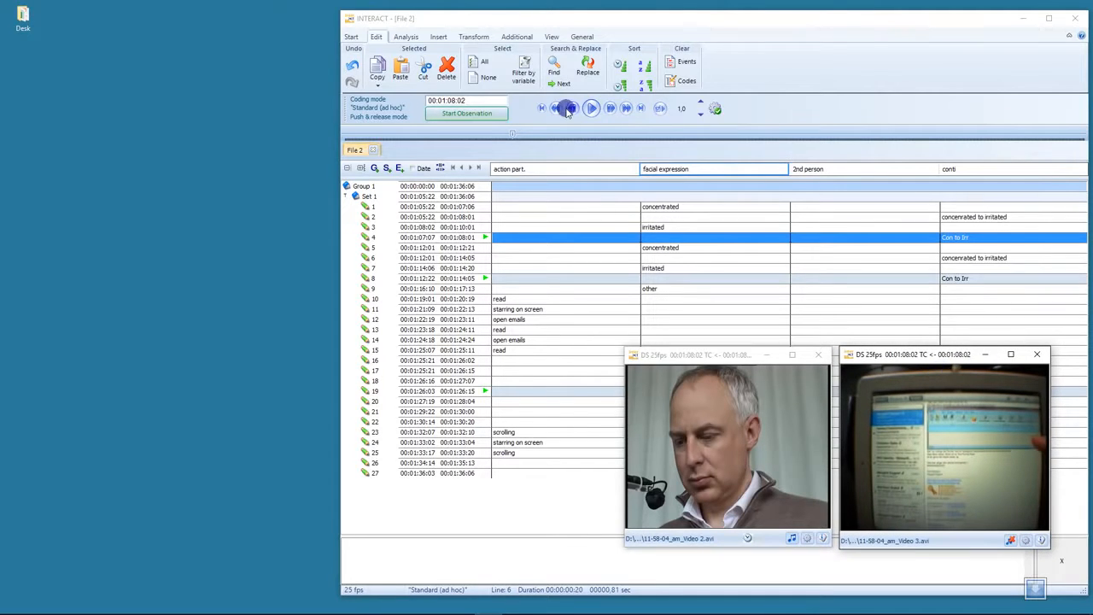
- Create one 1280 x 720 highlight video with fade transitions from the selected events, combining both sources, and save it as "teaching 2.AVI" on the desktop
{"action": "left_click", "coordinate": [517, 37]}
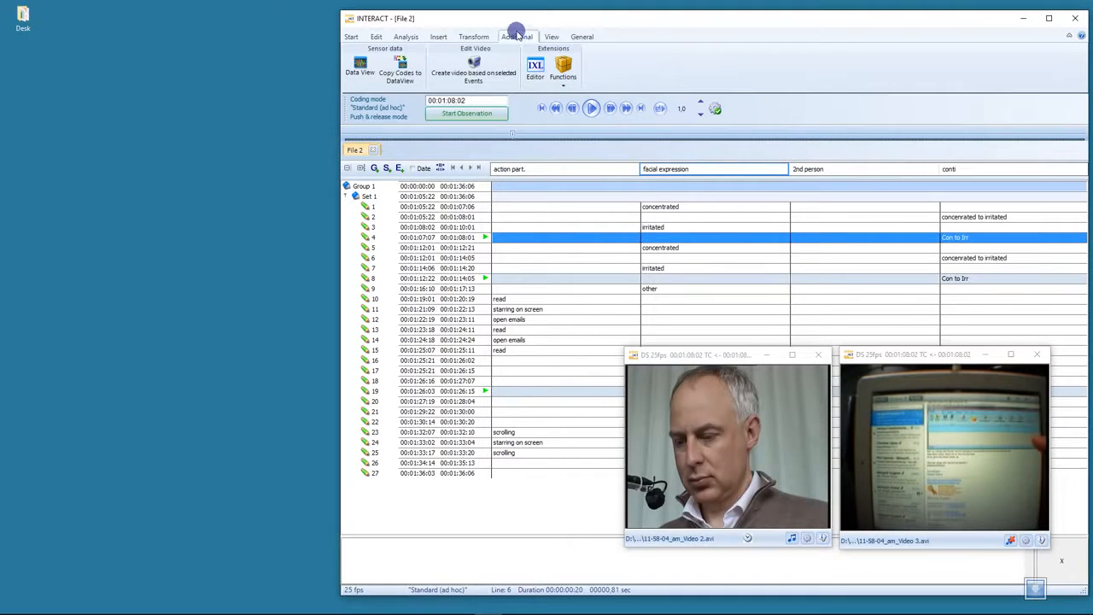
{"action": "left_click", "coordinate": [472, 73]}
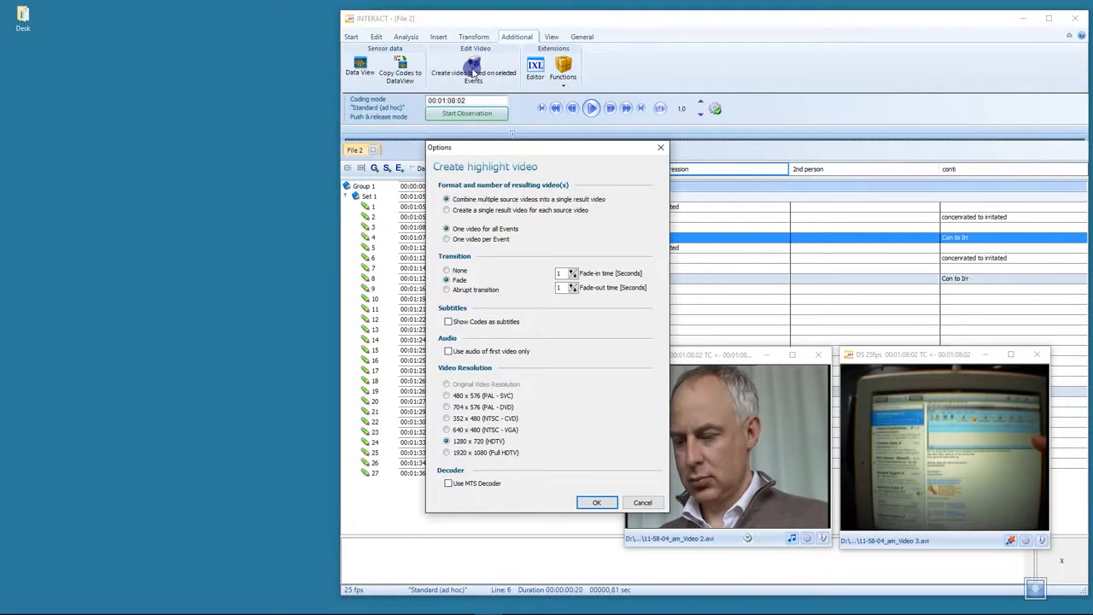
{"action": "left_click", "coordinate": [602, 503]}
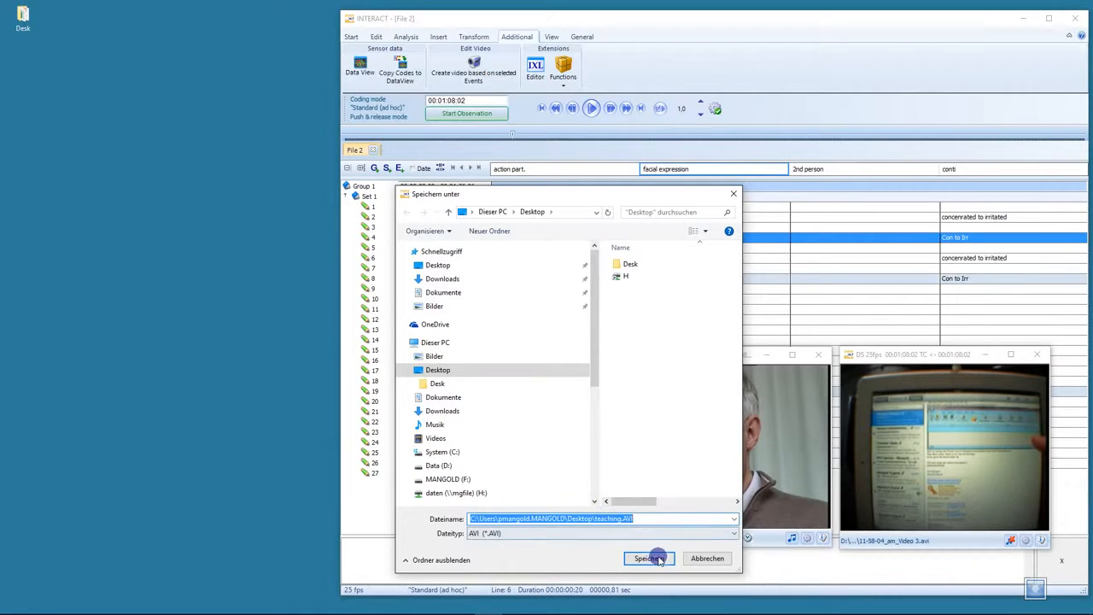
{"action": "left_click", "coordinate": [623, 518]}
{"action": "type", "text": "2"}
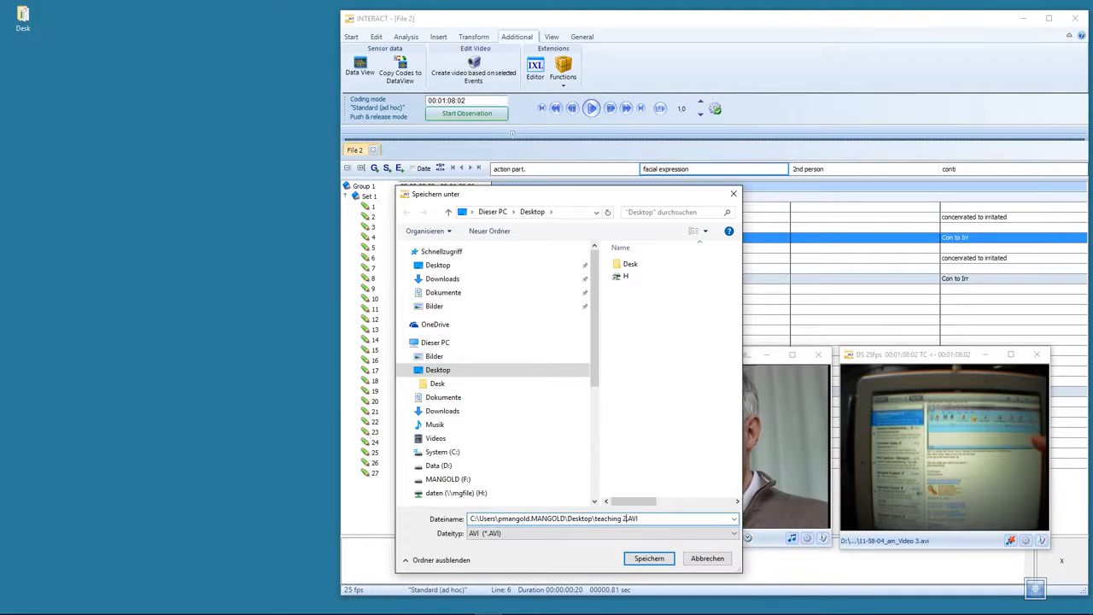
{"action": "left_click", "coordinate": [651, 556]}
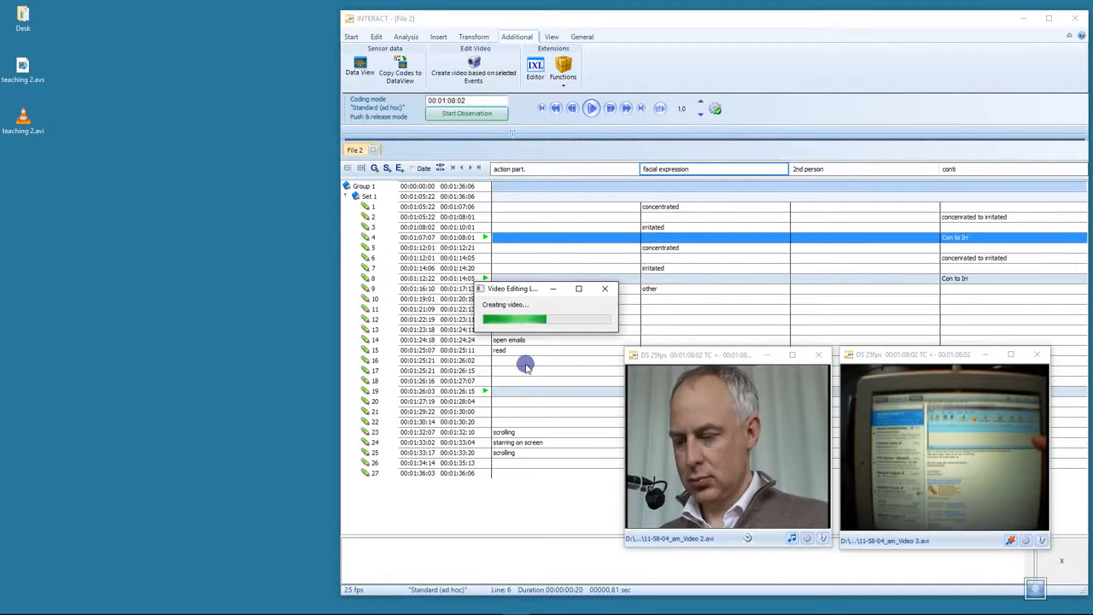
{"action": "left_click", "coordinate": [627, 325]}
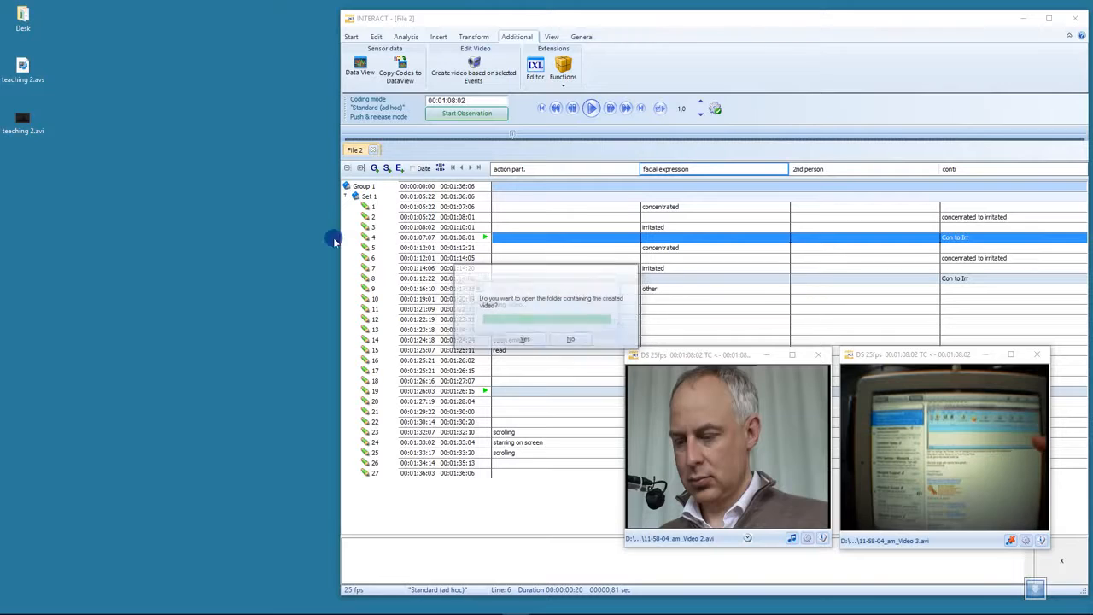
{"action": "left_click", "coordinate": [571, 339]}
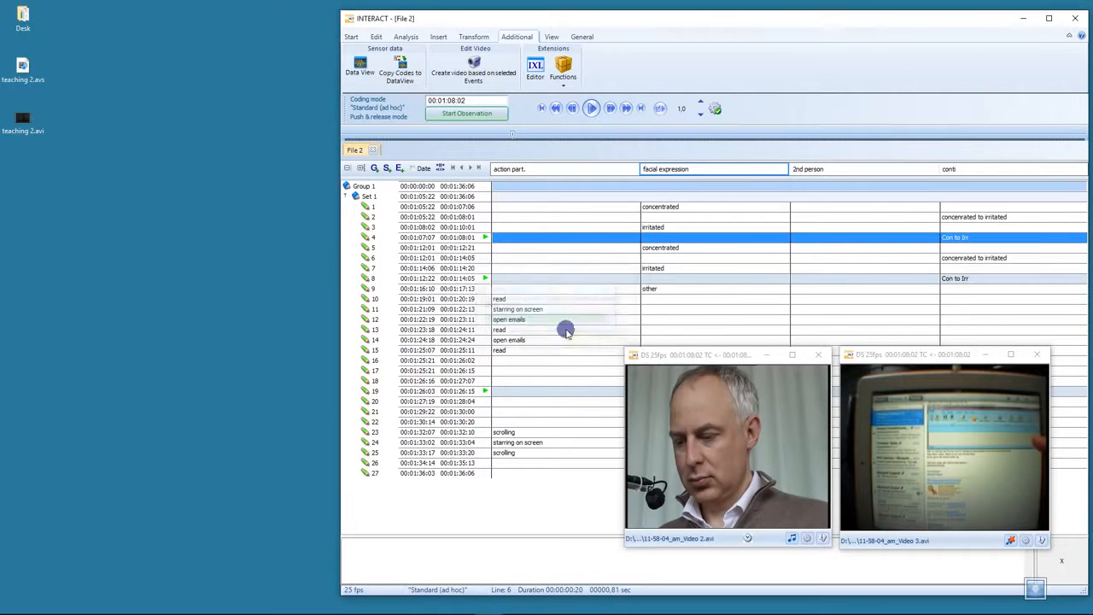
- Move teaching 2.avi to an empty area of the desktop, watch it in VLC media player, and close the player
{"action": "left_click_drag", "start_coordinate": [26, 120], "coordinate": [249, 208]}
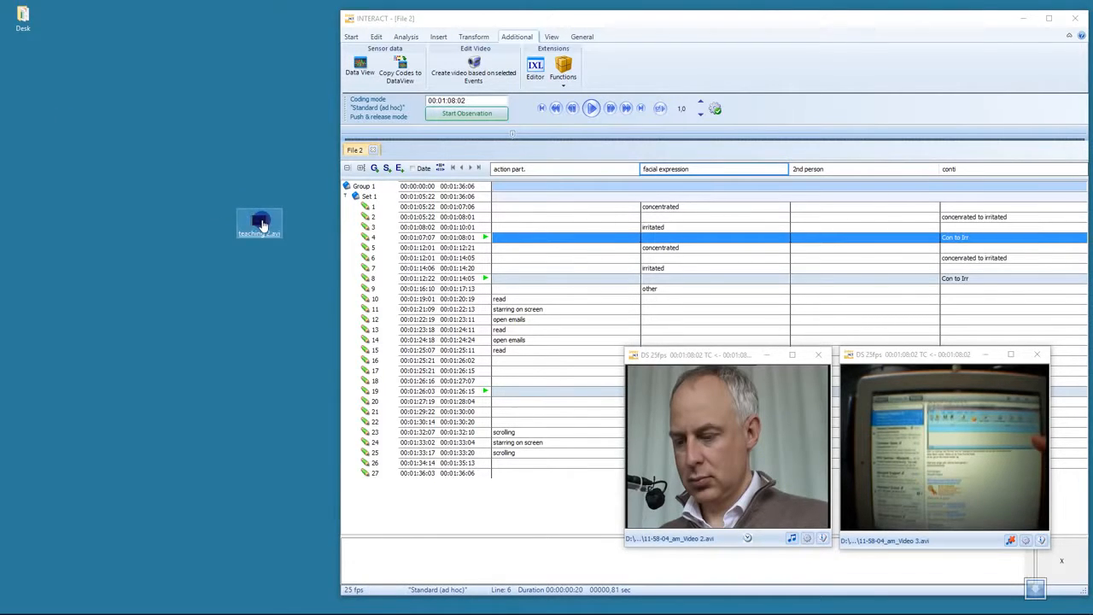
{"action": "double_click", "coordinate": [260, 224]}
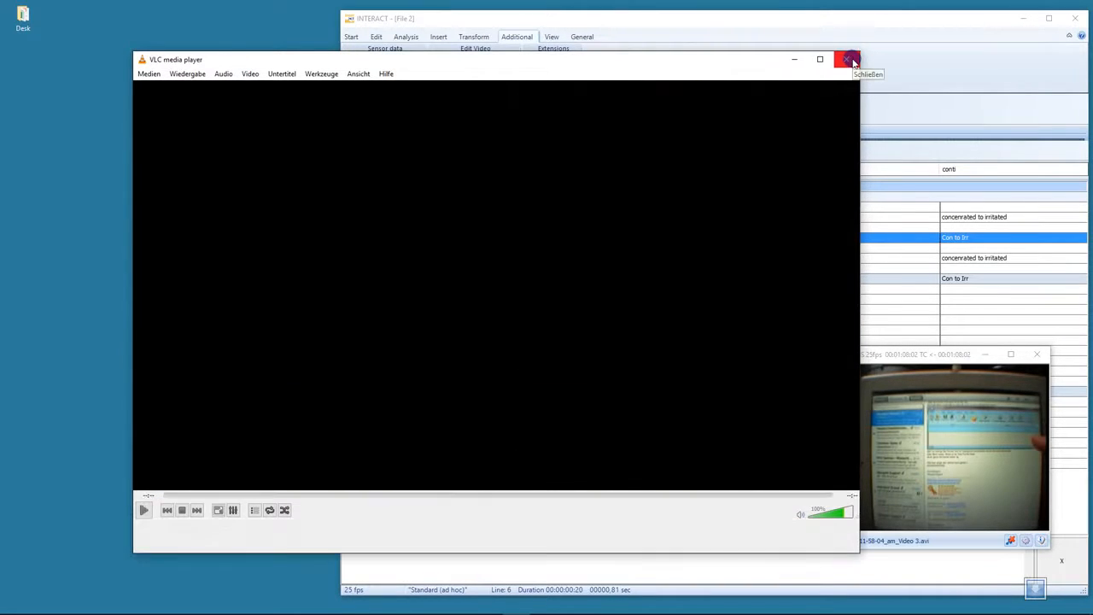
{"action": "left_click", "coordinate": [851, 59]}
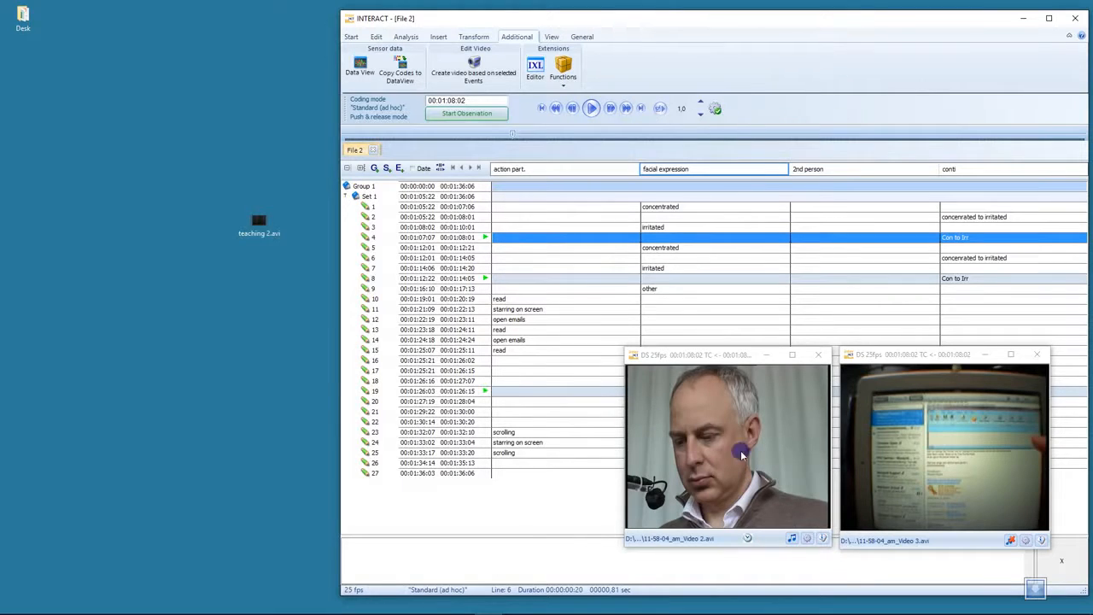